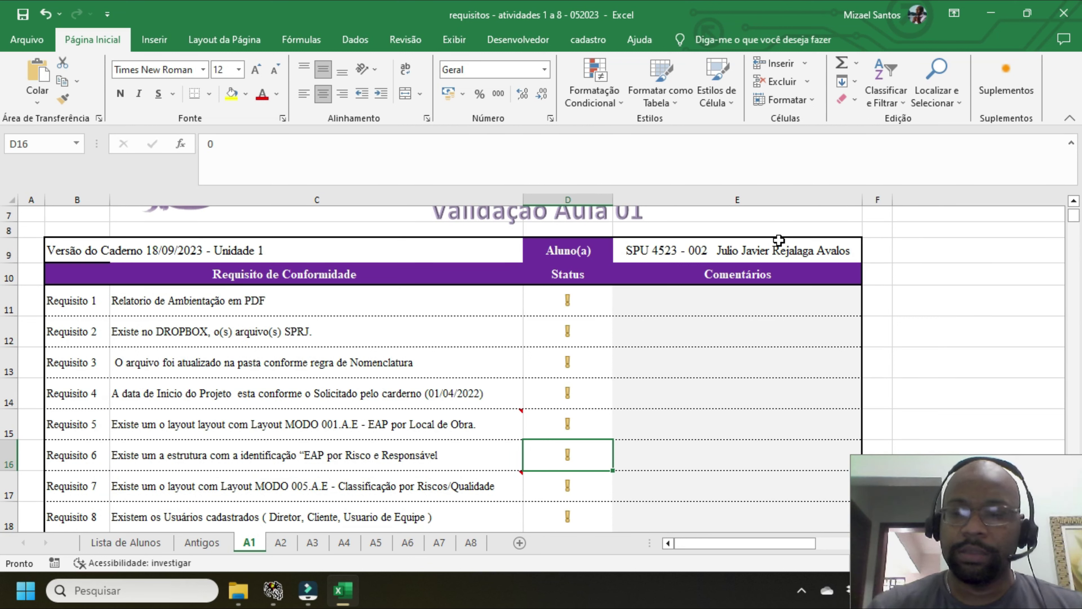
# - Review the nine compliance requirements listed on sheet A1, ending at the Requisito 1 description
pyautogui.scroll(1, 777, 243)
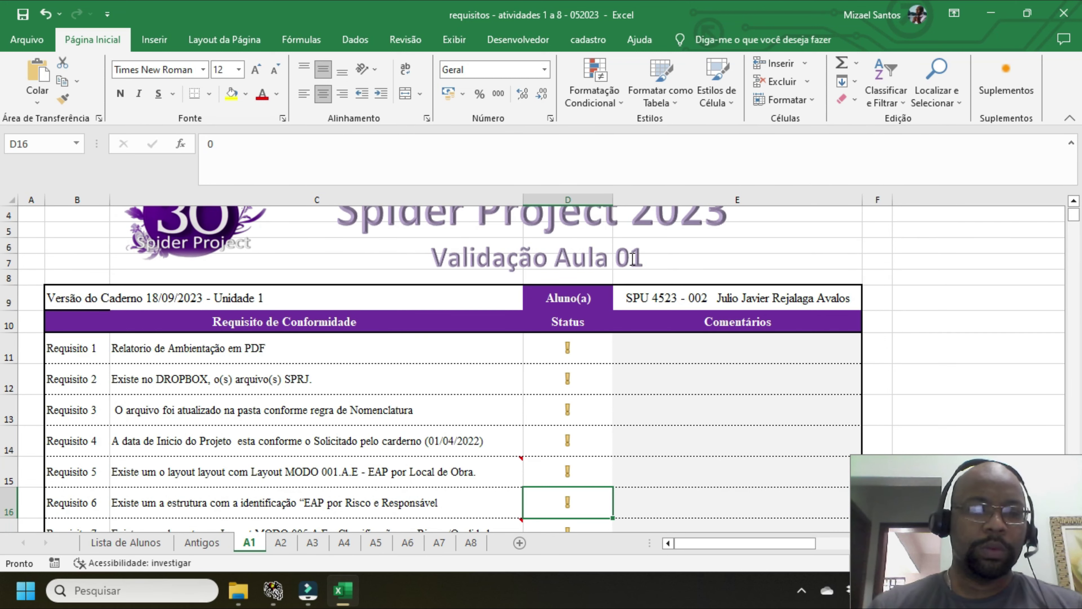
pyautogui.scroll(-3, 524, 382)
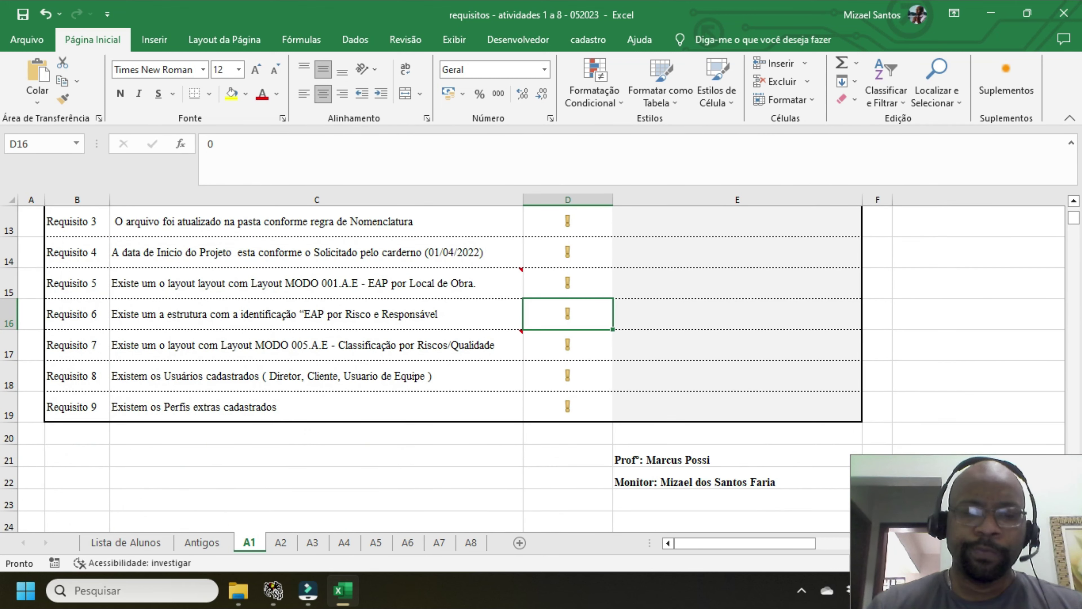
pyautogui.click(274, 590)
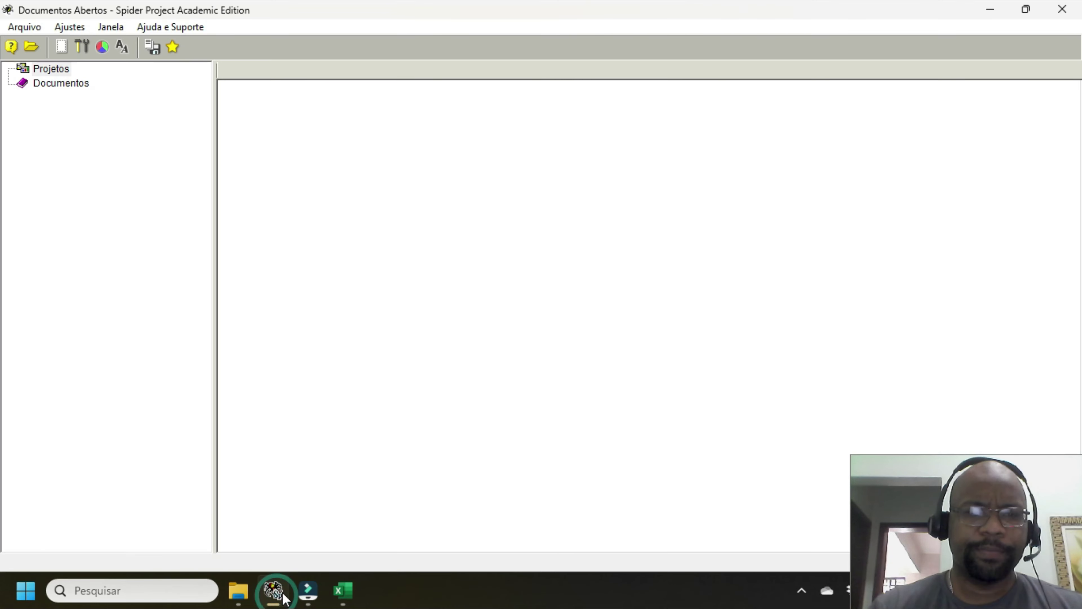
pyautogui.click(343, 590)
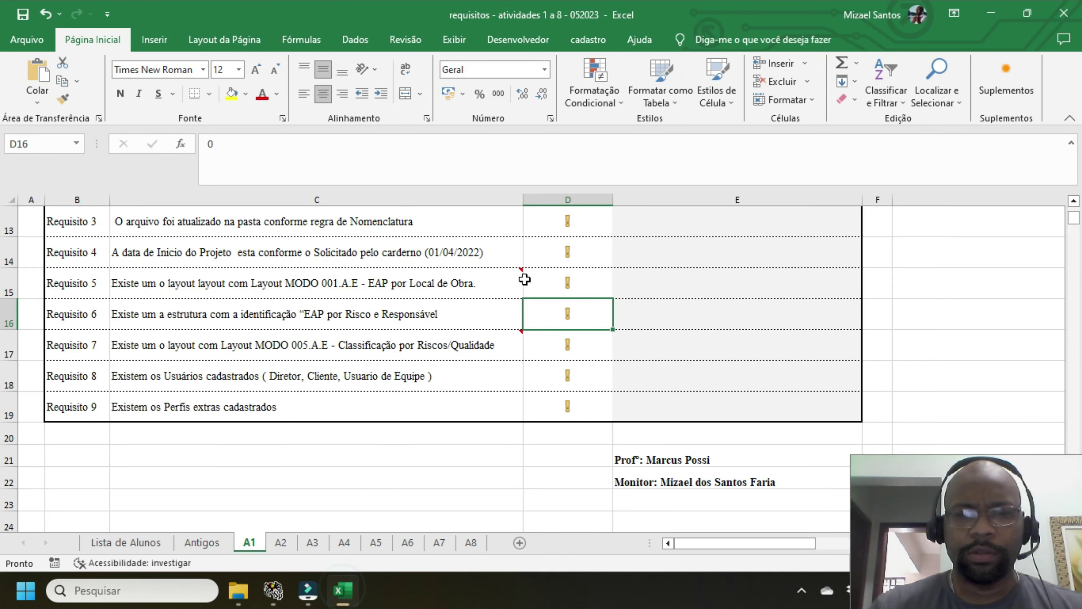
pyautogui.scroll(2, 524, 279)
pyautogui.scroll(-1, 527, 290)
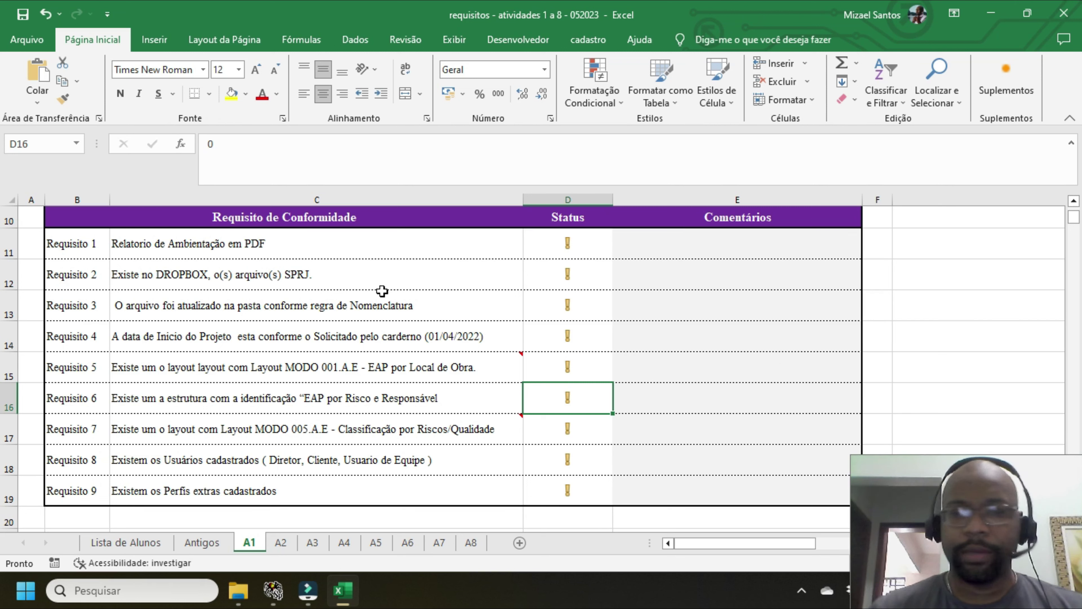
pyautogui.click(158, 251)
pyautogui.click(158, 251)
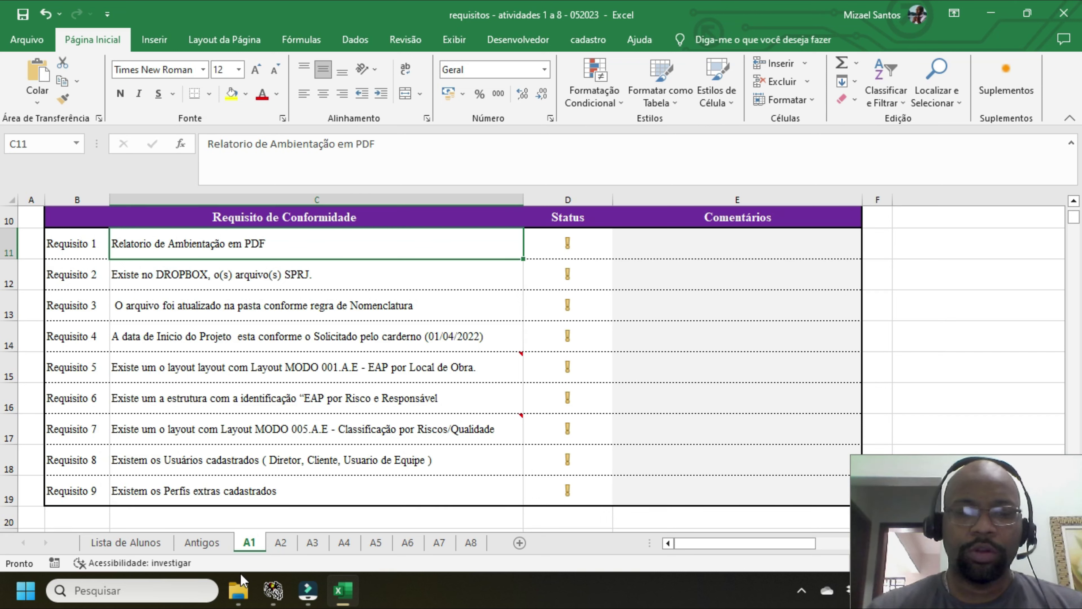
# - In File Explorer, open the SPU4523-002 Relatorio Ambientando PDF from Dropbox > SPU-4523 > 001 - material do aluno > 000 - atividades > SPU4523-002
pyautogui.click(239, 591)
pyautogui.click(86, 336)
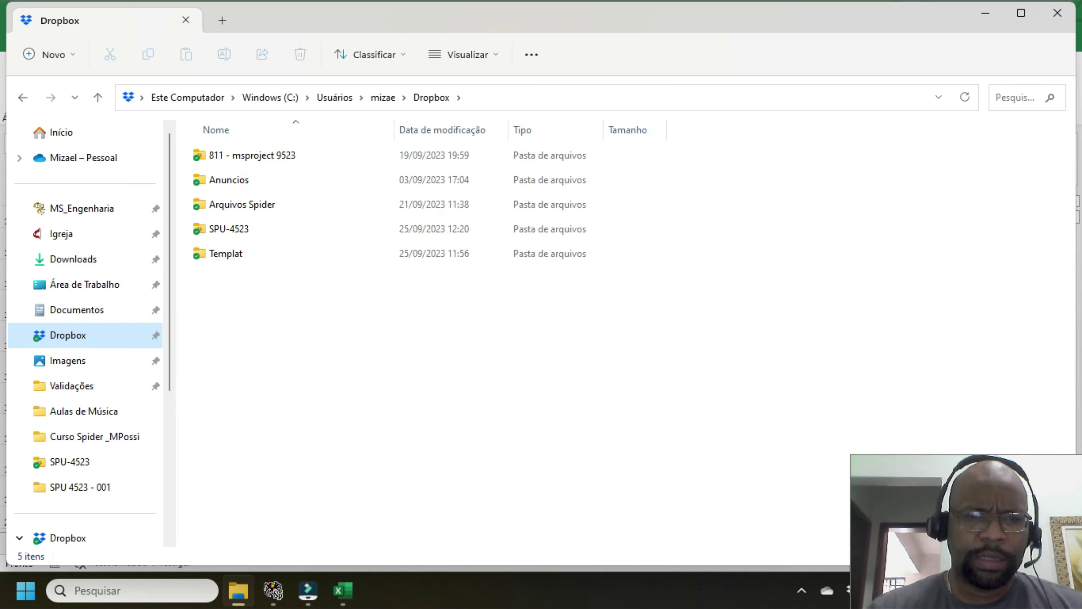
pyautogui.doubleClick(241, 231)
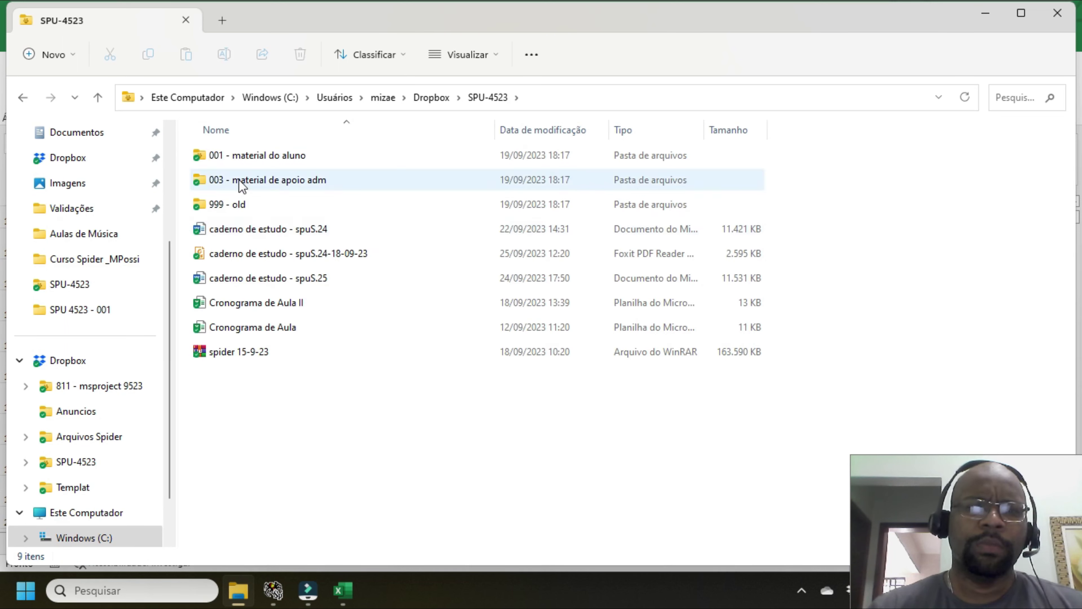
pyautogui.doubleClick(279, 155)
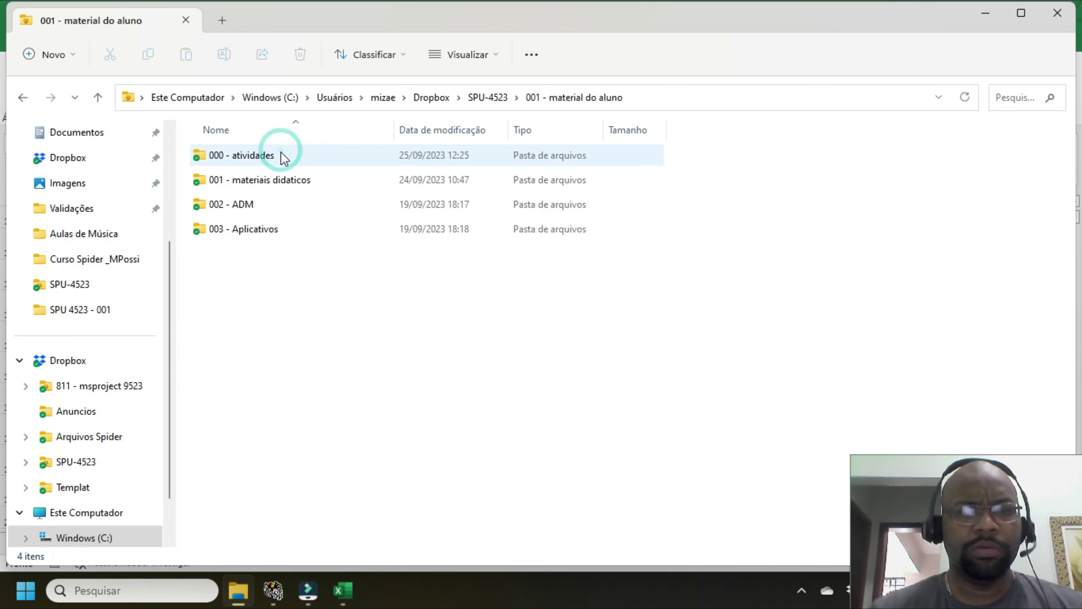
pyautogui.doubleClick(283, 157)
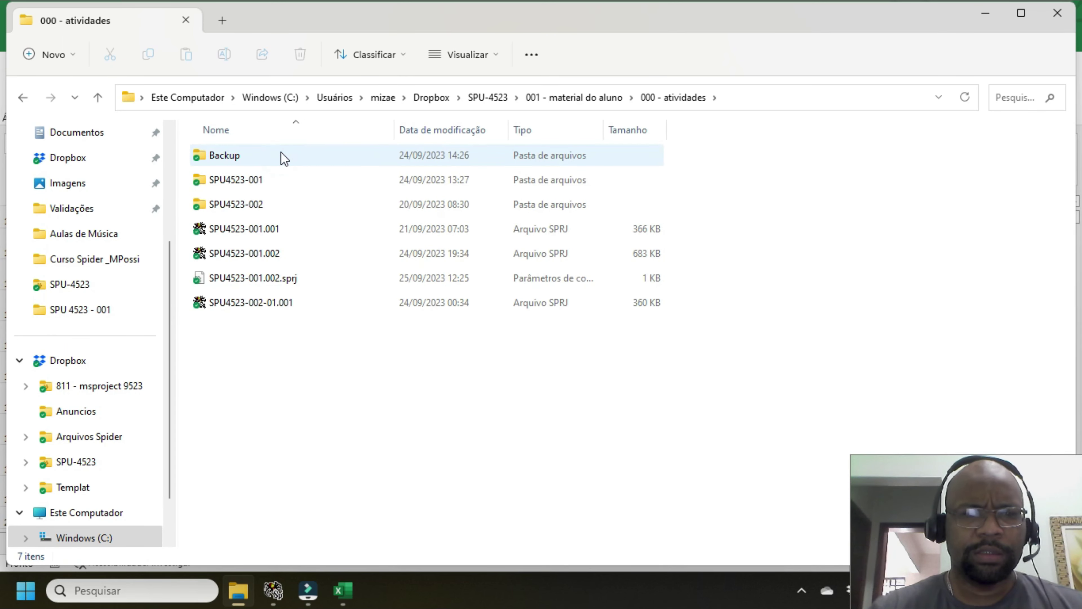
pyautogui.click(277, 203)
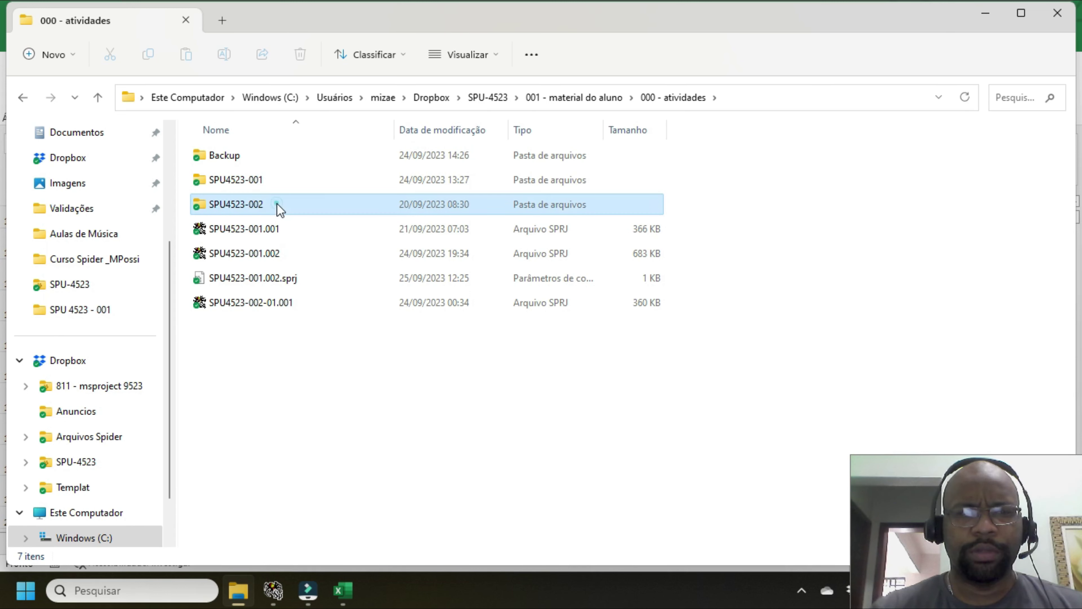
pyautogui.doubleClick(276, 203)
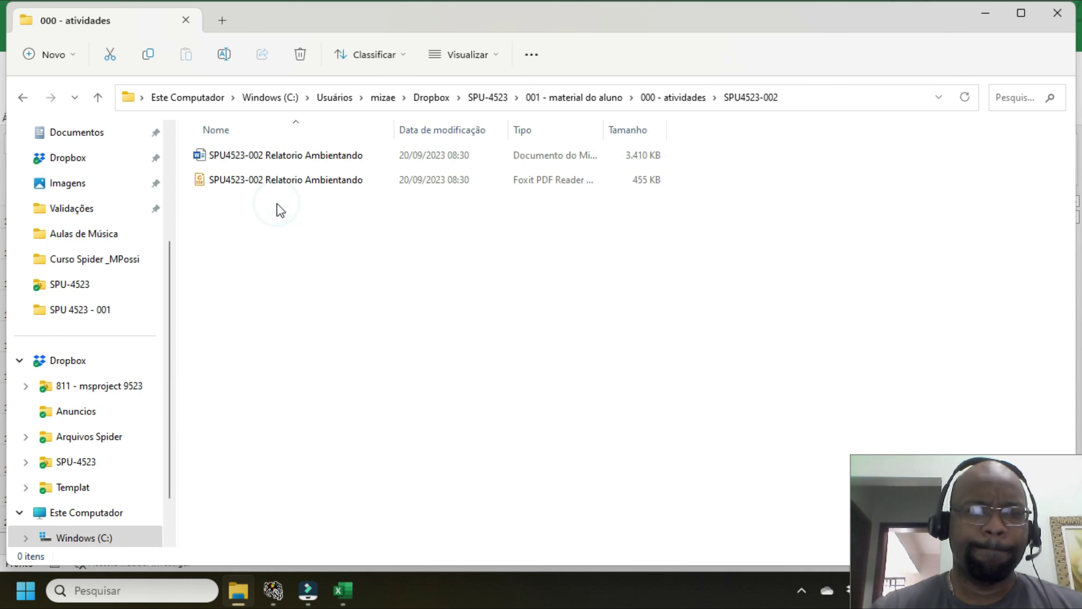
pyautogui.doubleClick(346, 188)
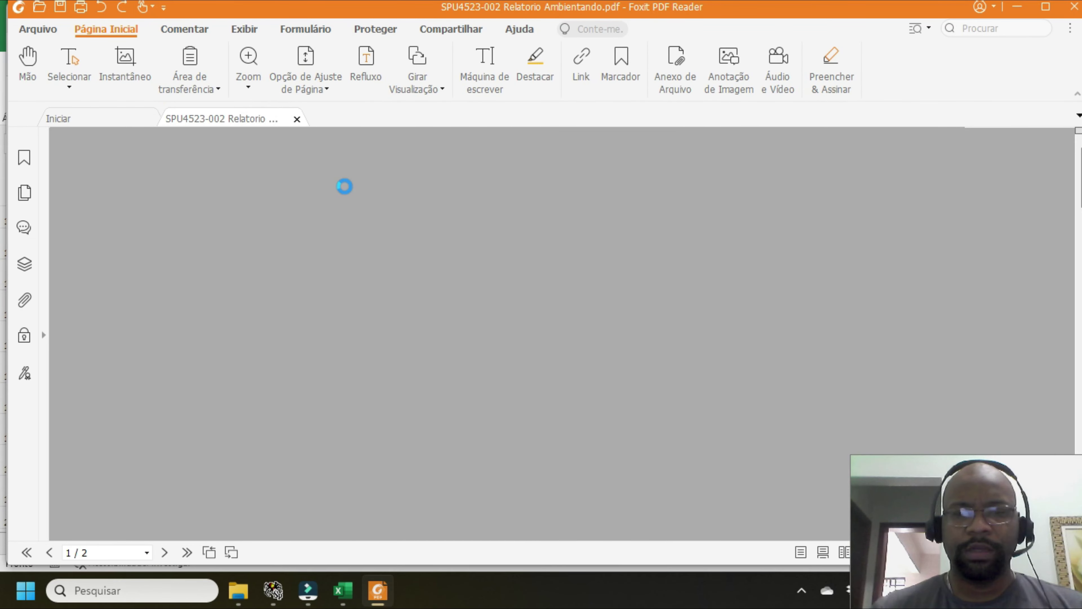
# - Read through both pages of the Relatorio Ambientando PDF, checking its installation screenshots, and close the report
pyautogui.scroll(-10, 377, 290)
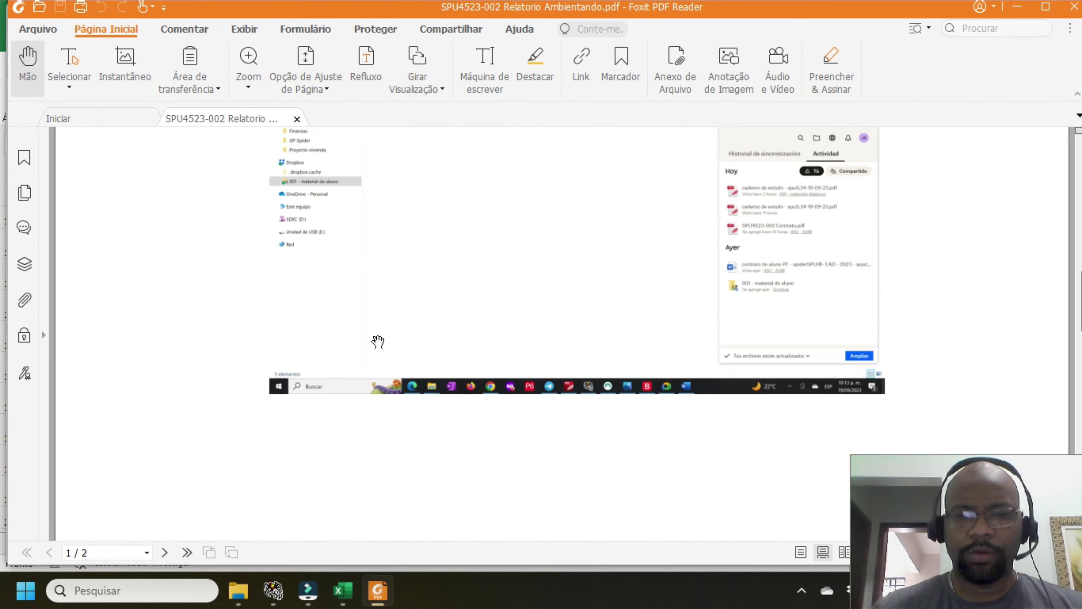
pyautogui.scroll(2, 378, 341)
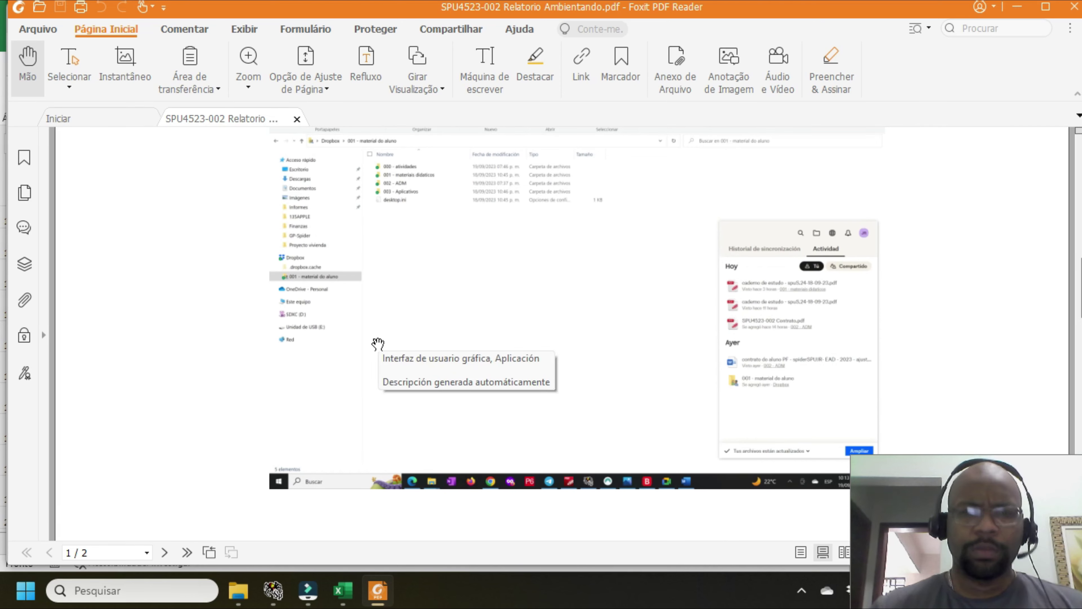
pyautogui.scroll(10, 379, 341)
pyautogui.scroll(-11, 381, 344)
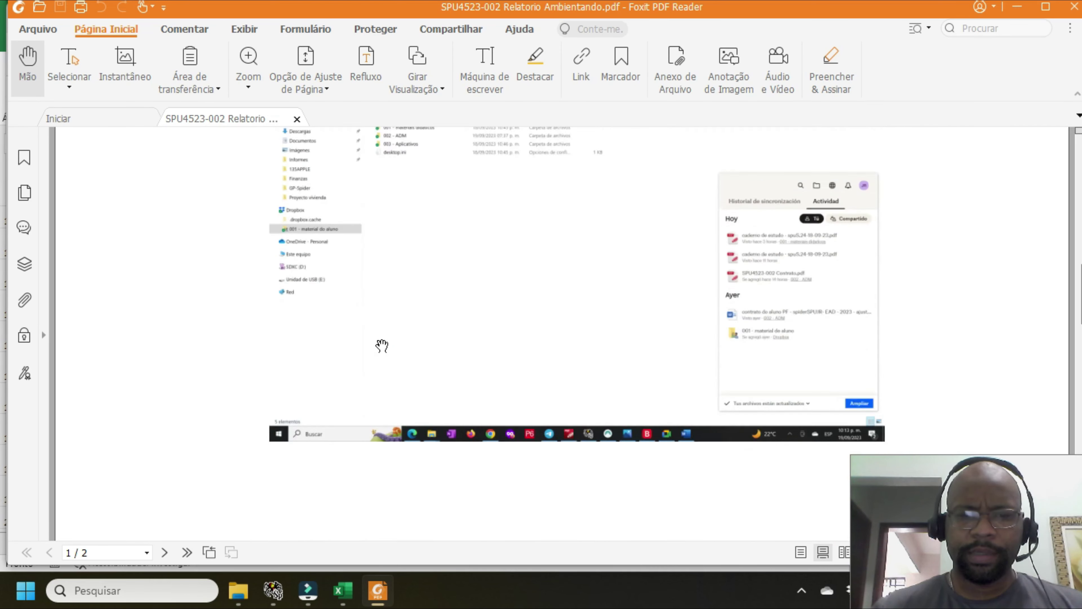
pyautogui.scroll(-10, 382, 345)
pyautogui.scroll(-6, 384, 345)
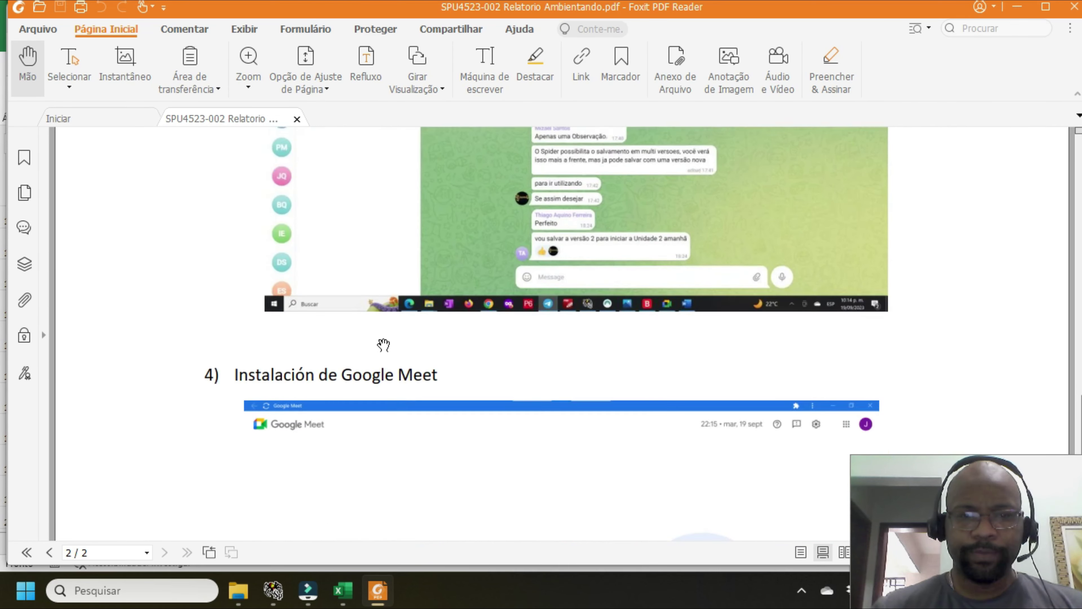
pyautogui.scroll(5, 384, 343)
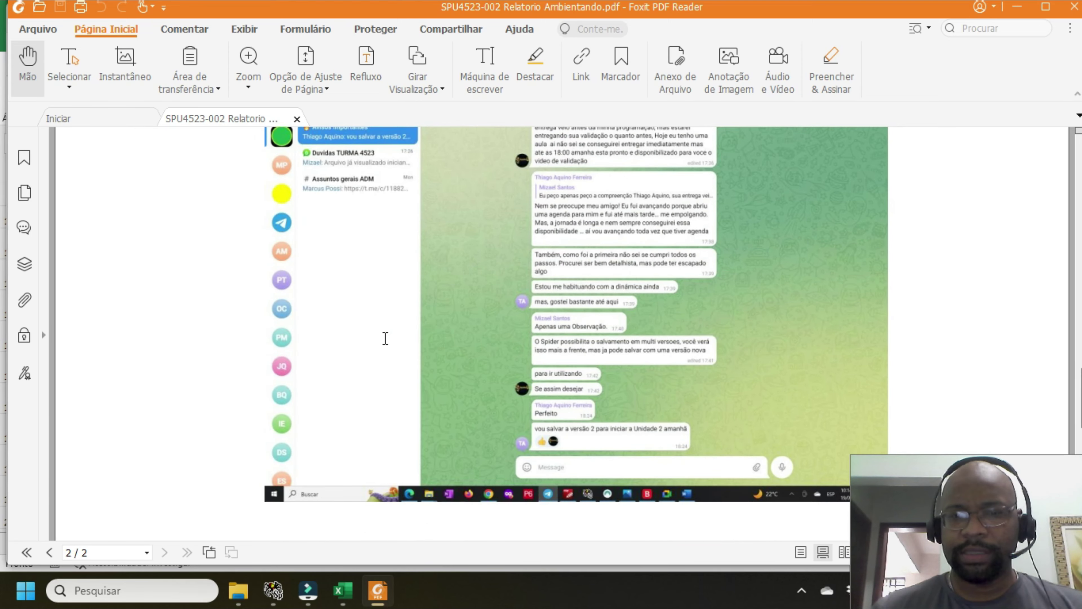
pyautogui.scroll(-12, 384, 343)
pyautogui.scroll(3, 382, 346)
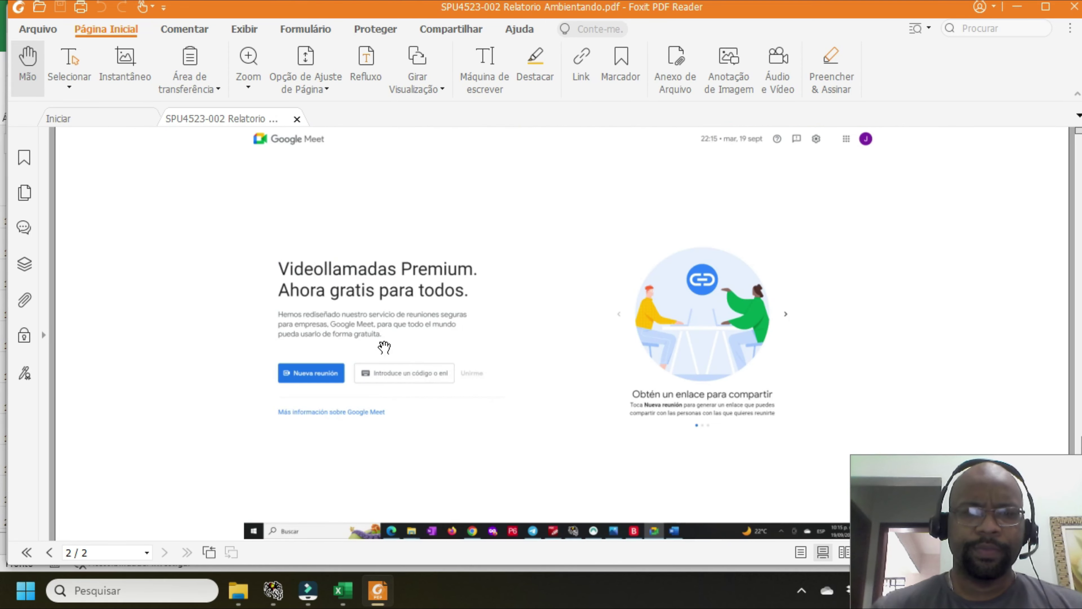
pyautogui.scroll(2, 384, 346)
pyautogui.scroll(-6, 385, 347)
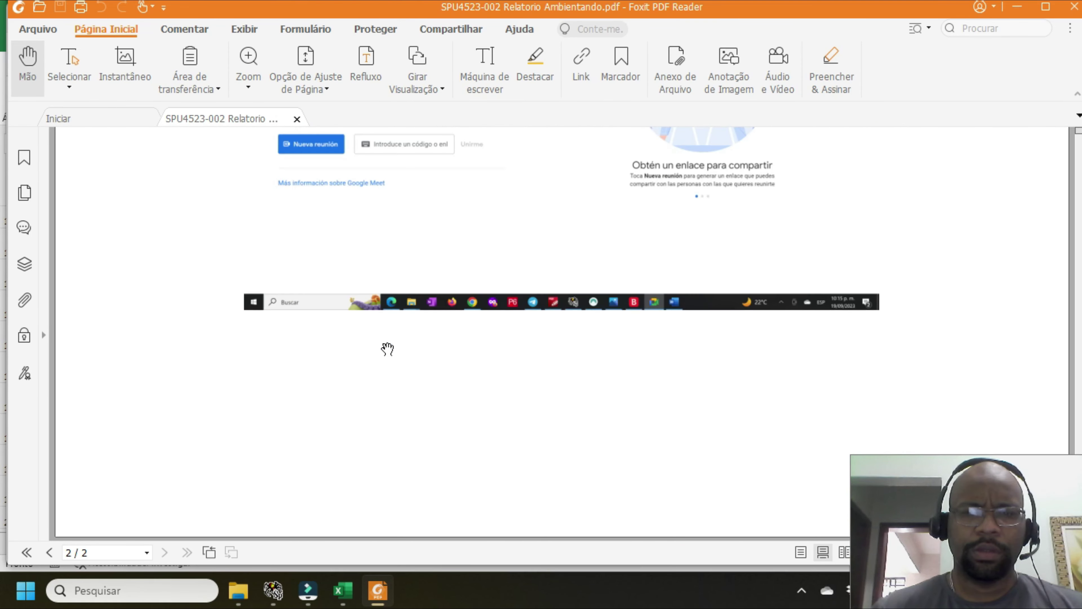
pyautogui.scroll(3, 735, 324)
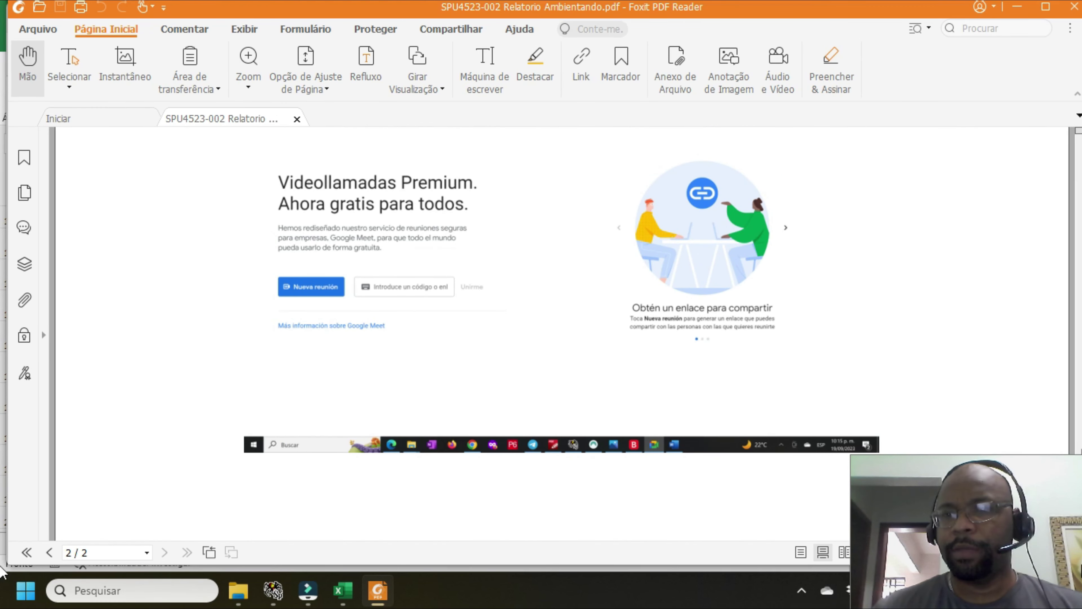
pyautogui.click(1075, 7)
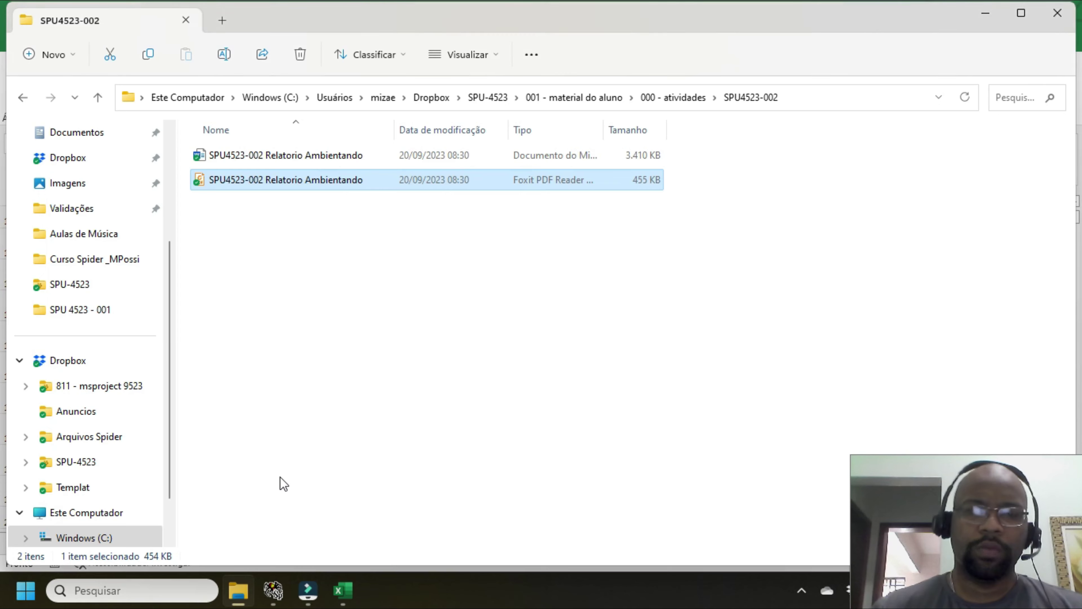
# - Switch back to Excel and set the status of Requisito 1 to 1
pyautogui.hotkey('alt', 'Tab')
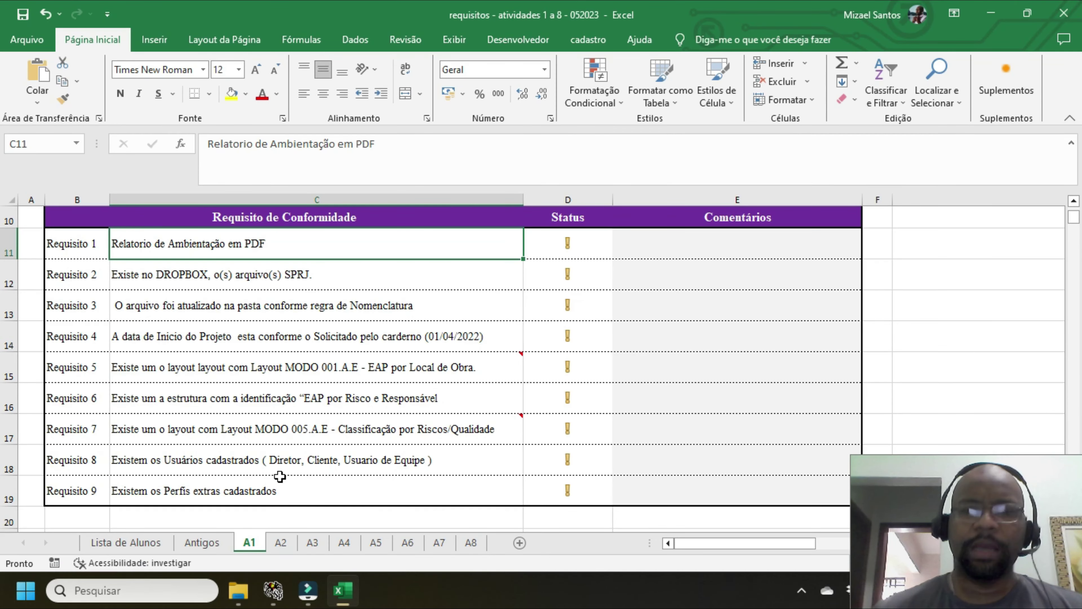
pyautogui.click(573, 246)
pyautogui.write('1')
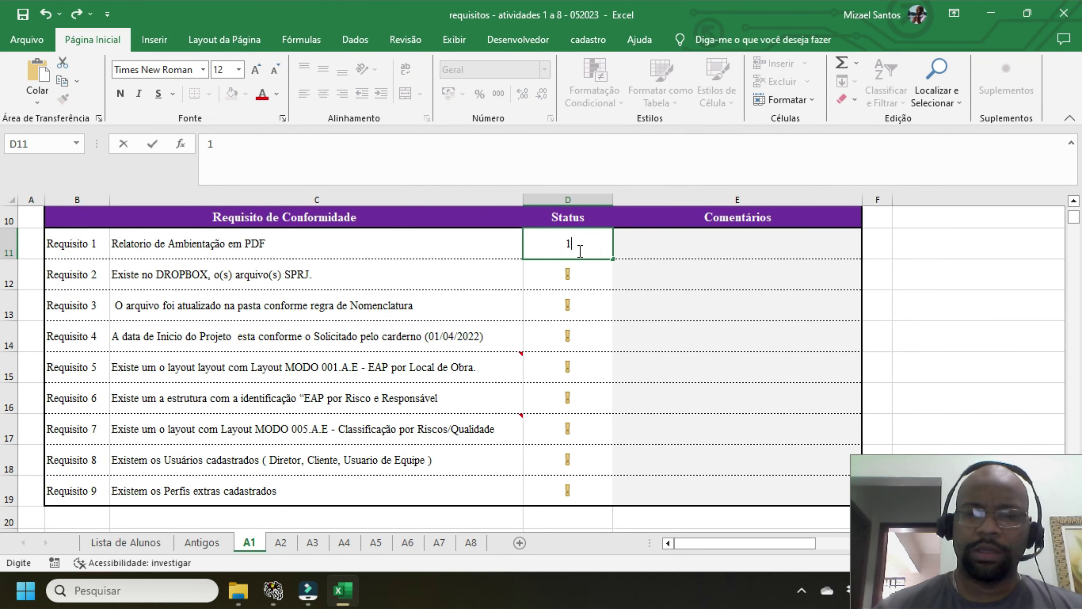
pyautogui.press('Return')
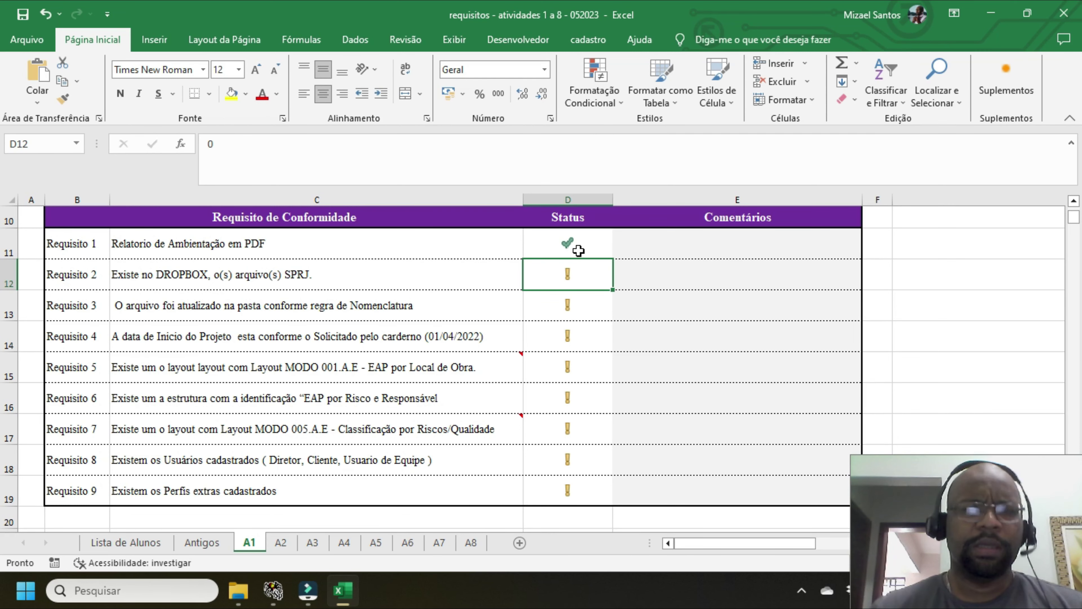
# - Check the 000 - atividades folder in File Explorer for SPRJ files and set the status of Requisito 2 to 1 in Excel
pyautogui.hotkey('alt', 'Tab')
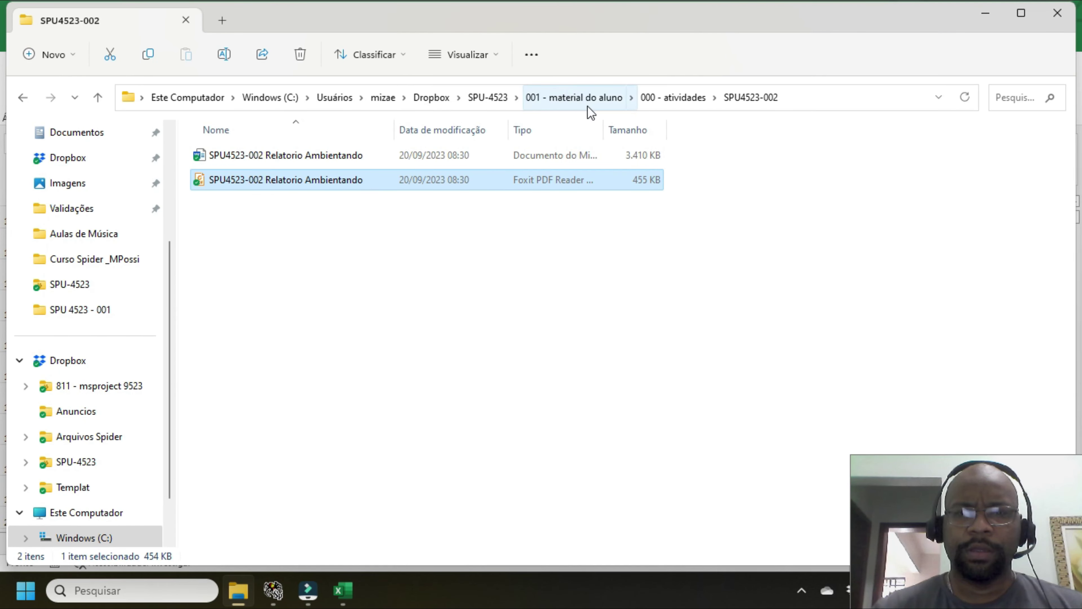
pyautogui.click(662, 98)
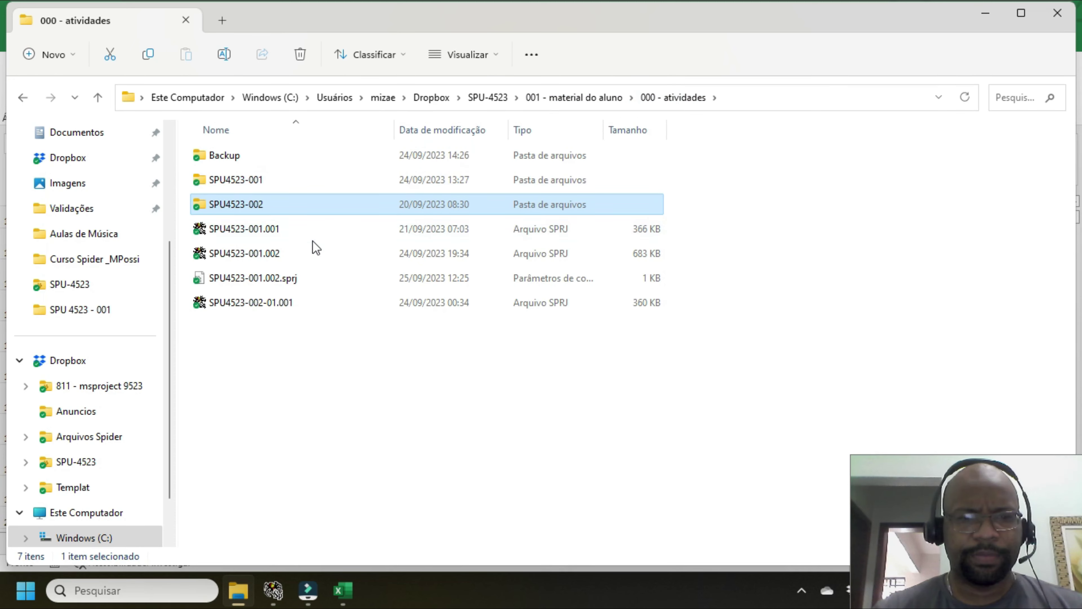
pyautogui.click(303, 260)
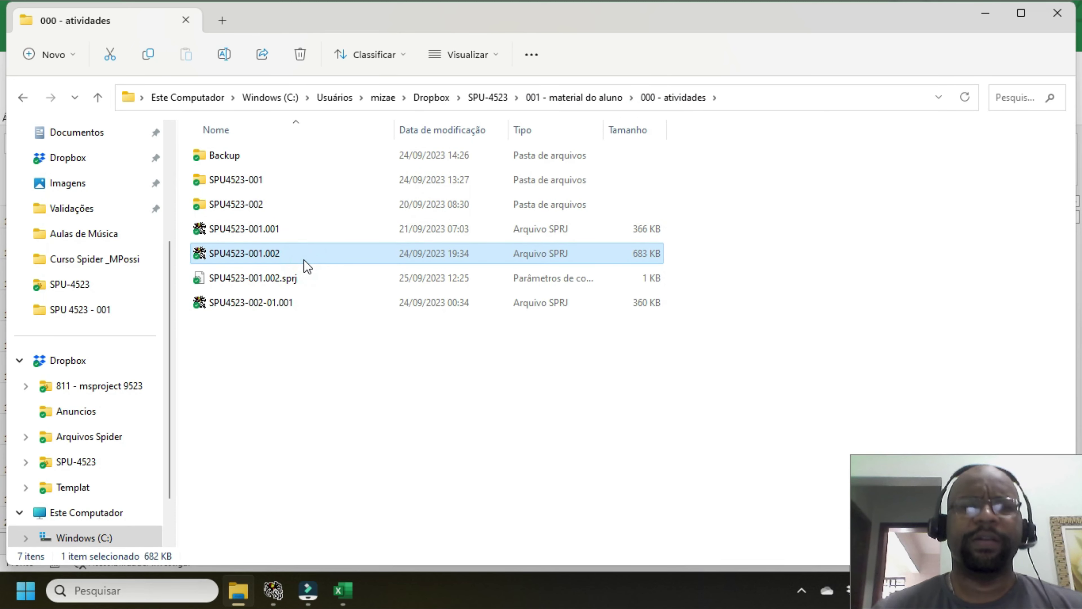
pyautogui.hotkey('alt', 'Tab')
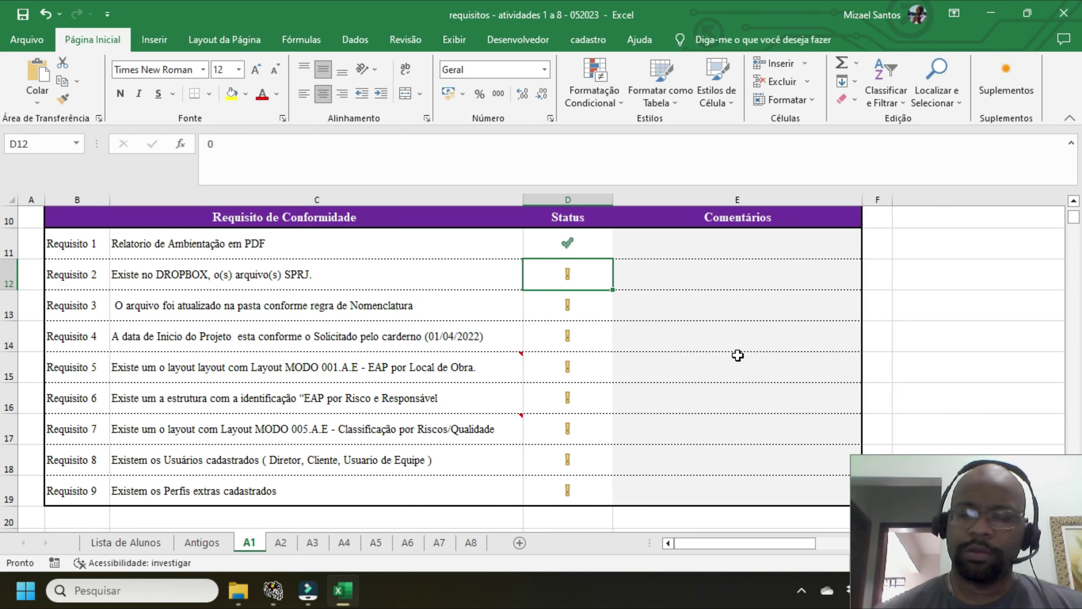
pyautogui.write('1')
pyautogui.press('Return')
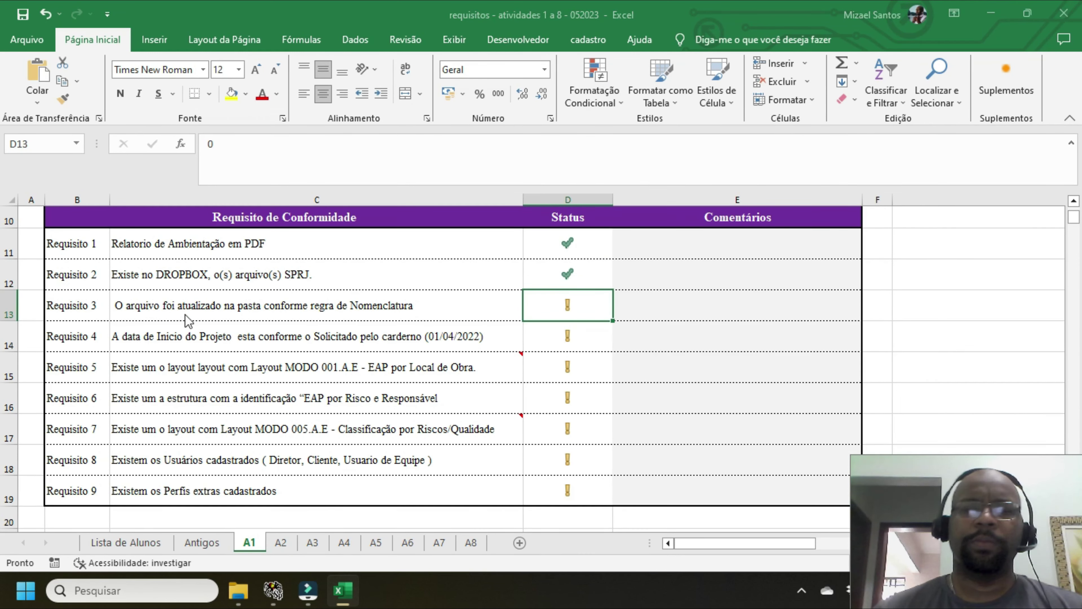
# - Check the naming of the SPU4523-002-01.001 file in File Explorer and set the status of Requisito 3 to 1 in Excel
pyautogui.hotkey('alt', 'Tab')
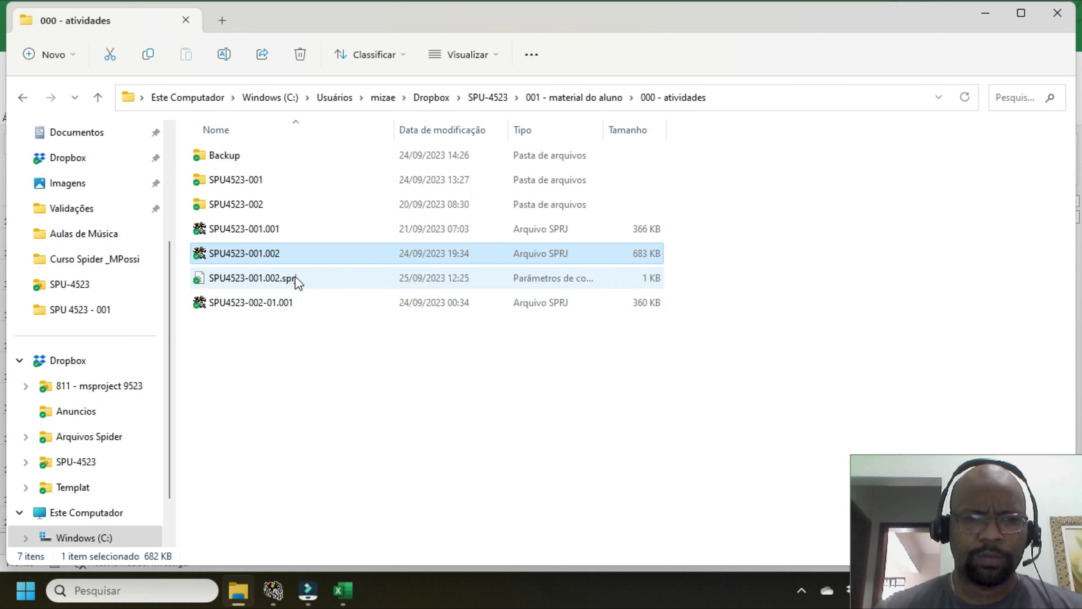
pyautogui.click(293, 317)
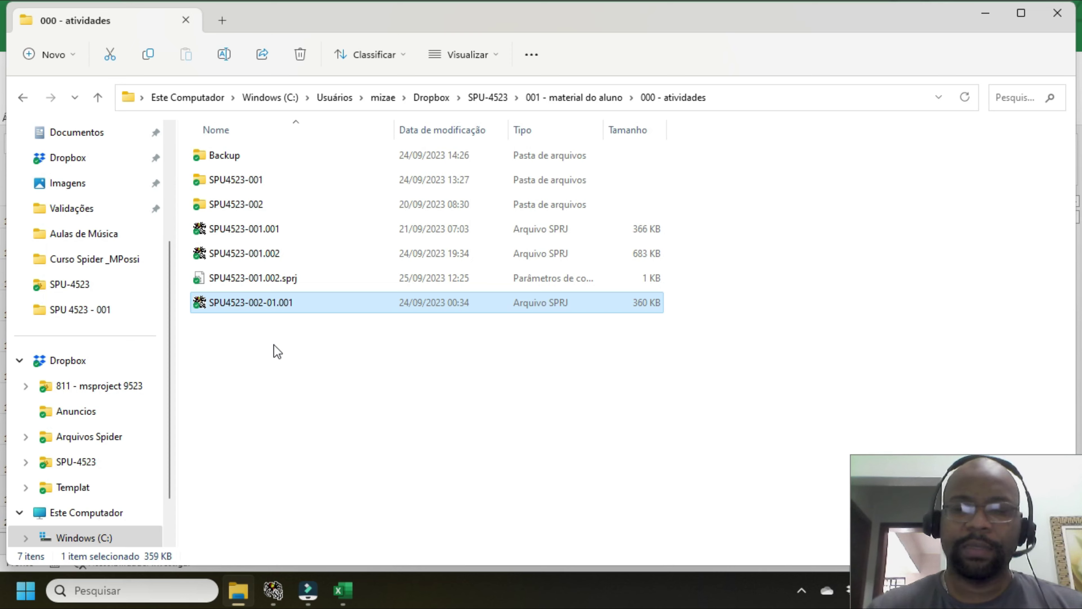
pyautogui.hotkey('alt', 'Tab')
pyautogui.write('1')
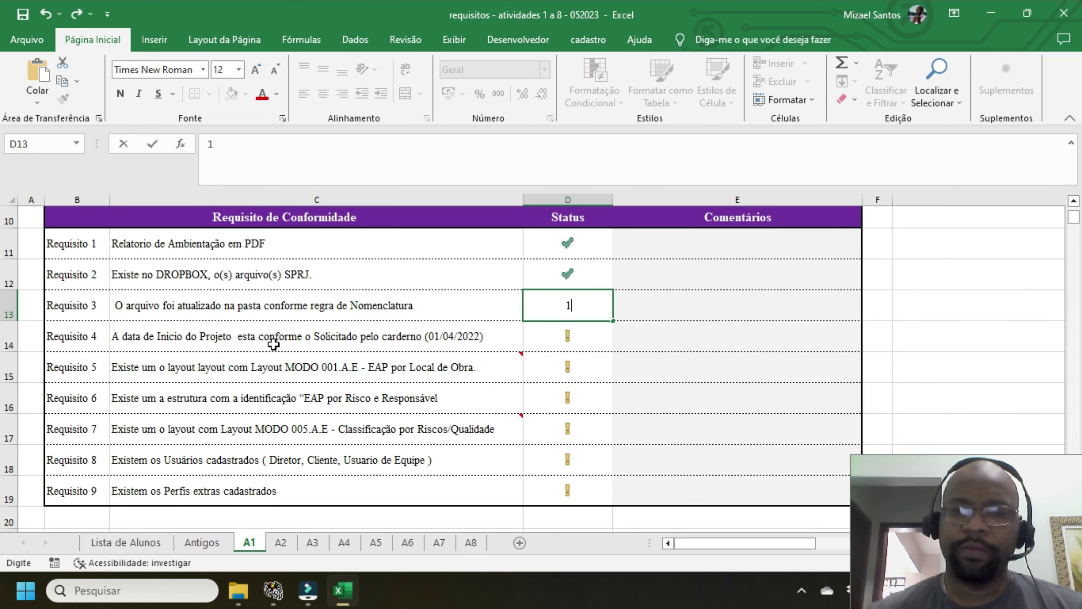
pyautogui.press('Return')
# - Enter the comment "Obs. Verificar a Nescessidade do 01 após a matricula" for Requisito 3
pyautogui.click(657, 299)
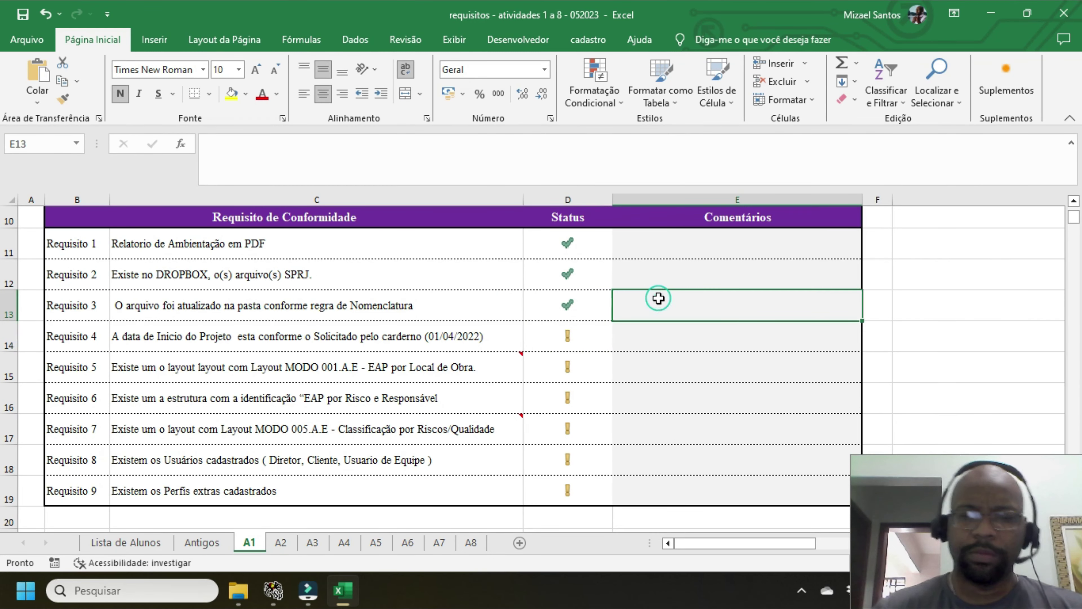
pyautogui.write('Obs')
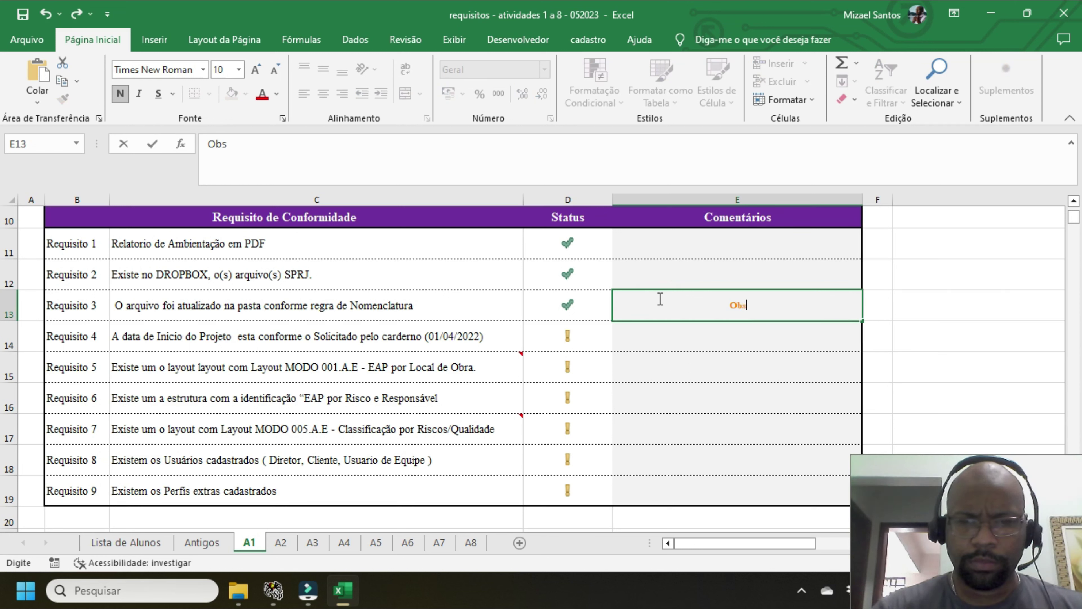
pyautogui.write('. Verificar a n')
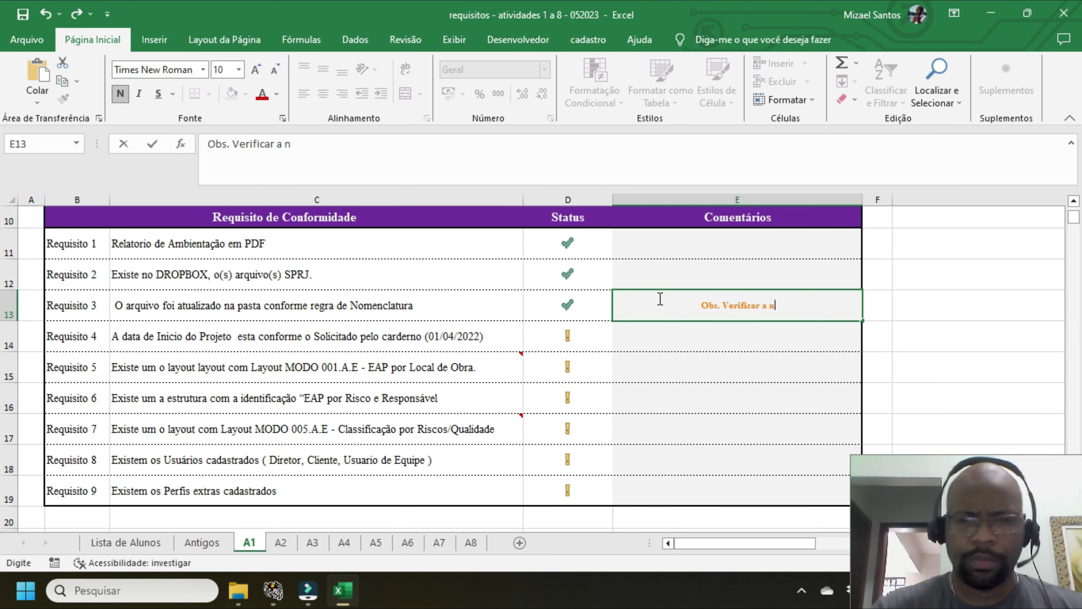
pyautogui.press('BackSpace')
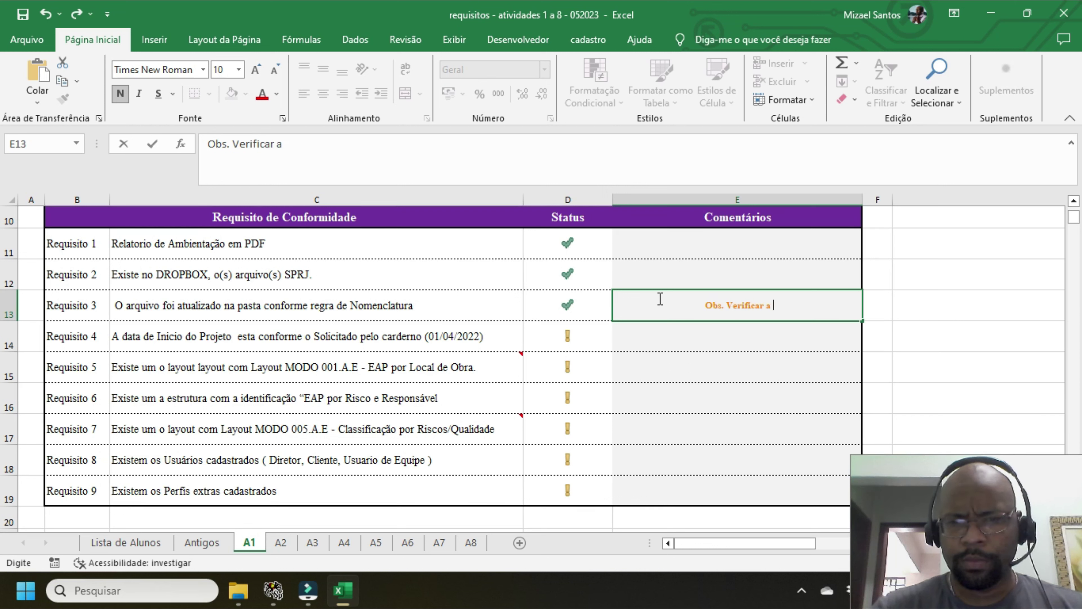
pyautogui.write('Nescessidade de')
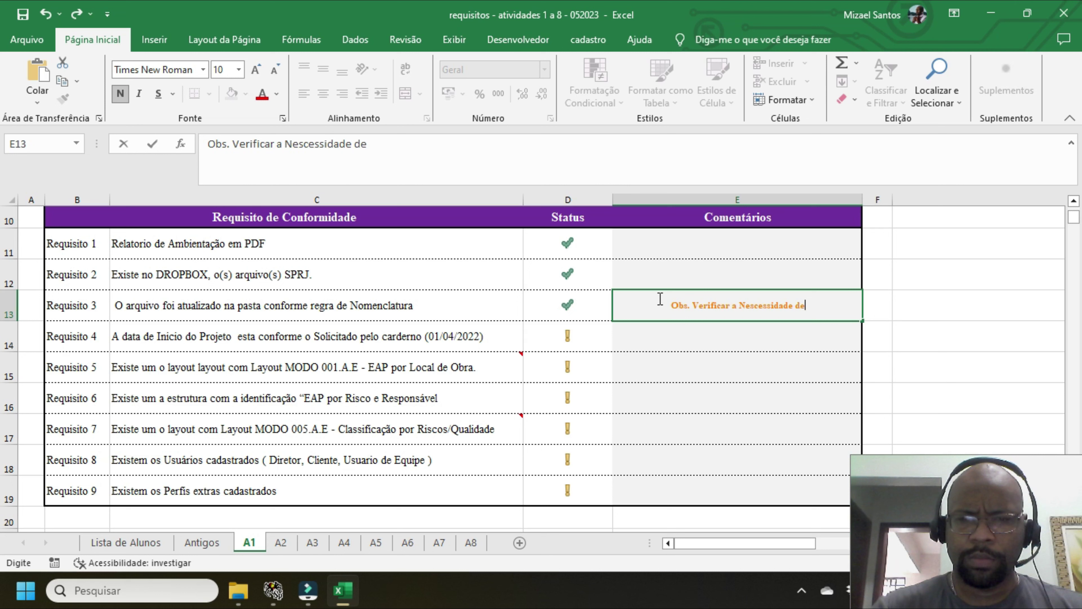
pyautogui.press('BackSpace')
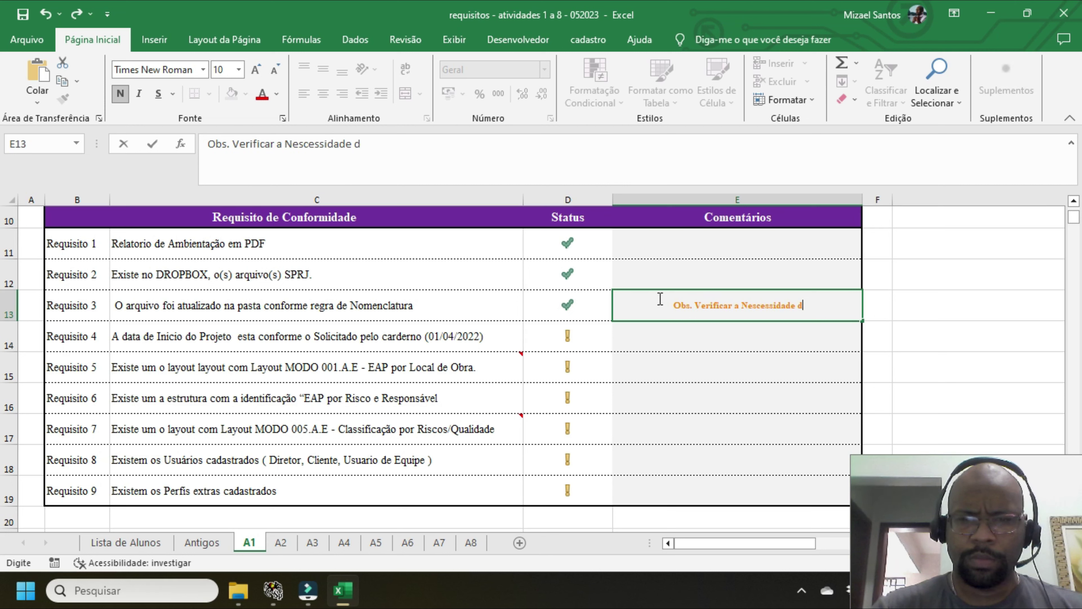
pyautogui.write('o 0-')
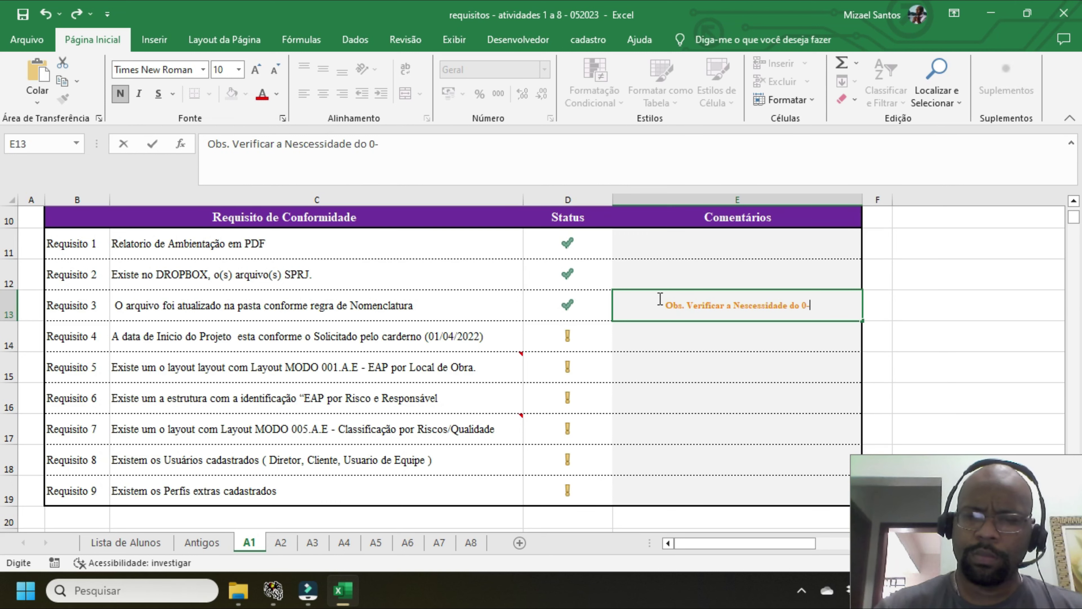
pyautogui.press('BackSpace')
pyautogui.write('1')
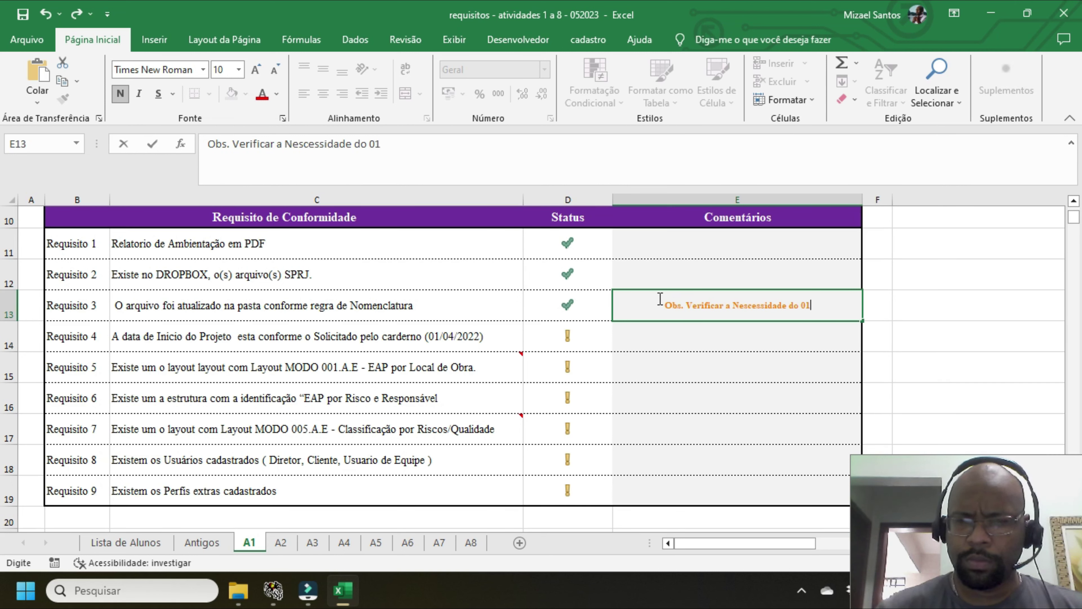
pyautogui.write(' após ')
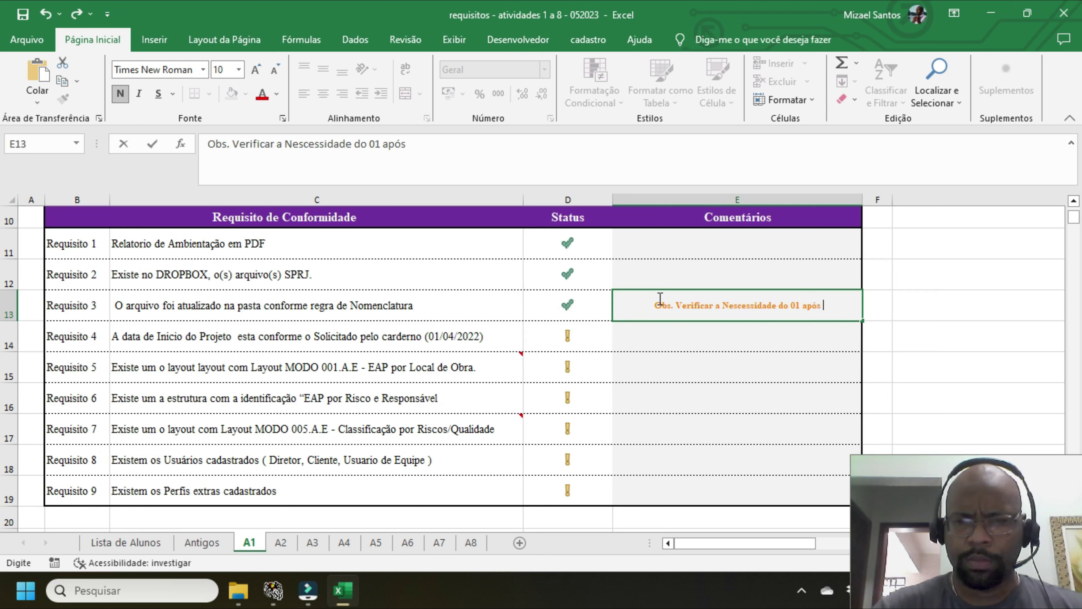
pyautogui.write('a matricula')
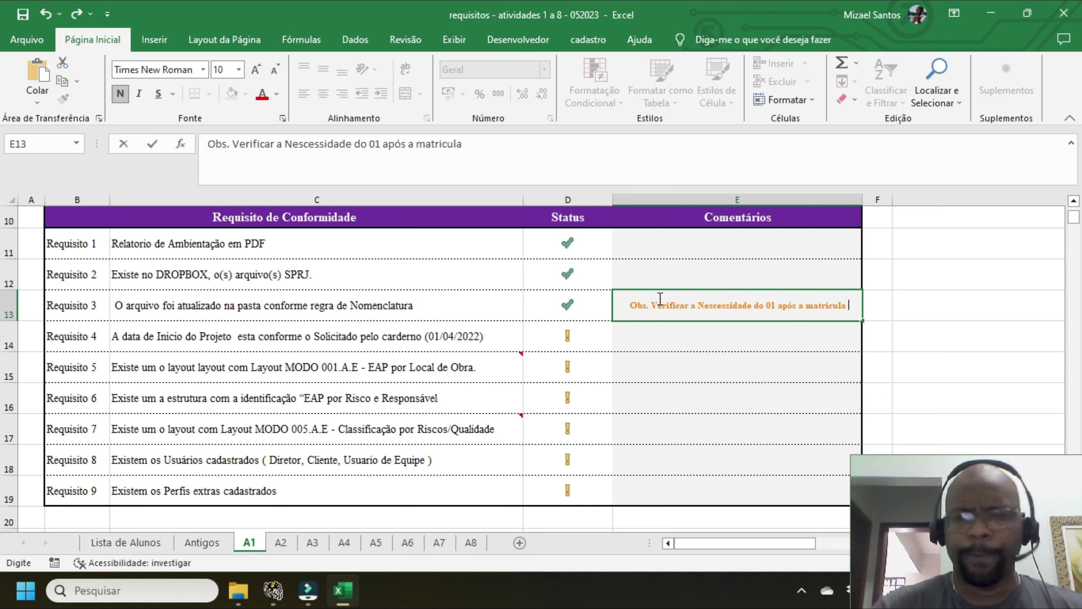
pyautogui.press('Return')
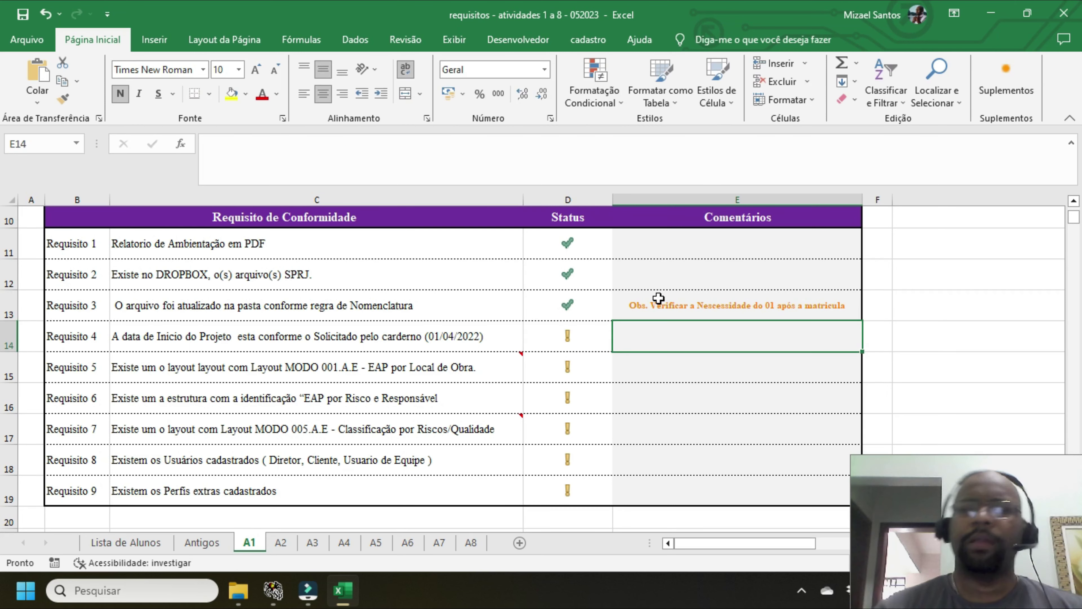
# - Switch to Spider Project and open version 1 of project SPU4523-002-01 from the Validação storage under SPU_4523
pyautogui.hotkey('alt', 'Tab')
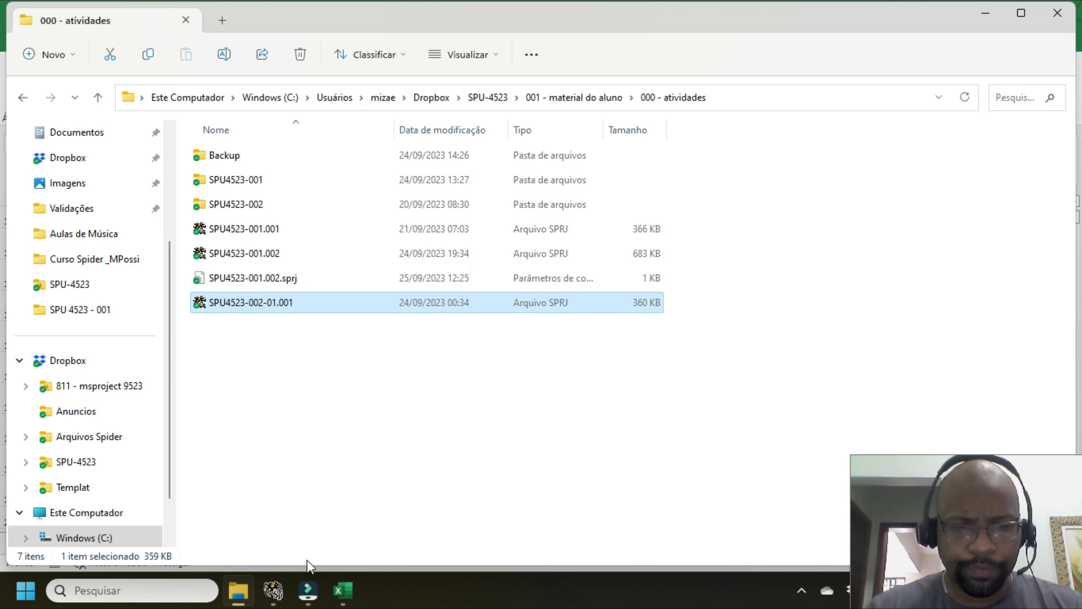
pyautogui.click(273, 590)
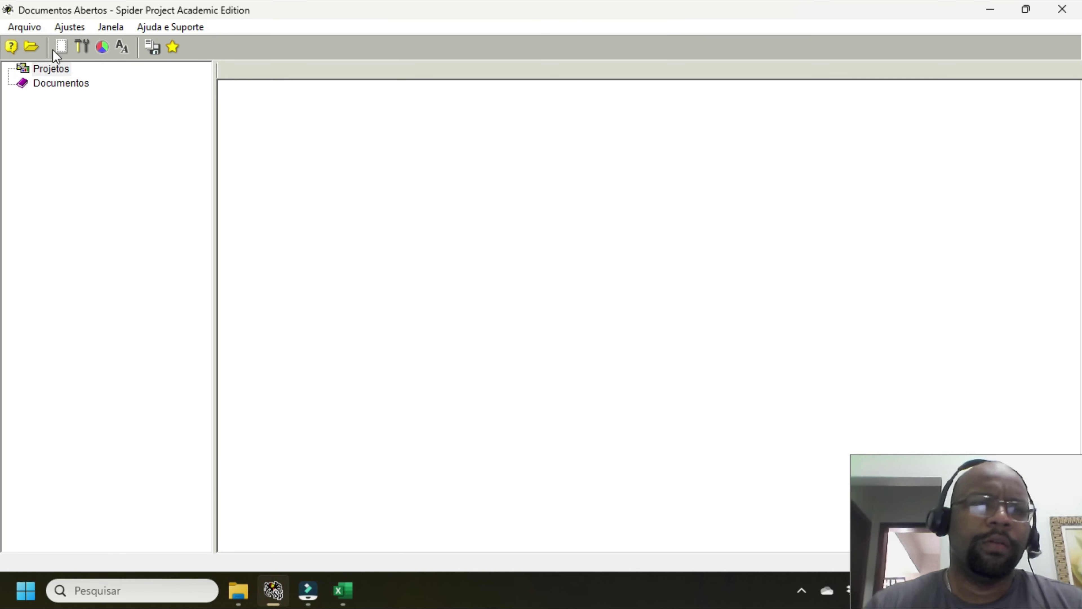
pyautogui.click(31, 47)
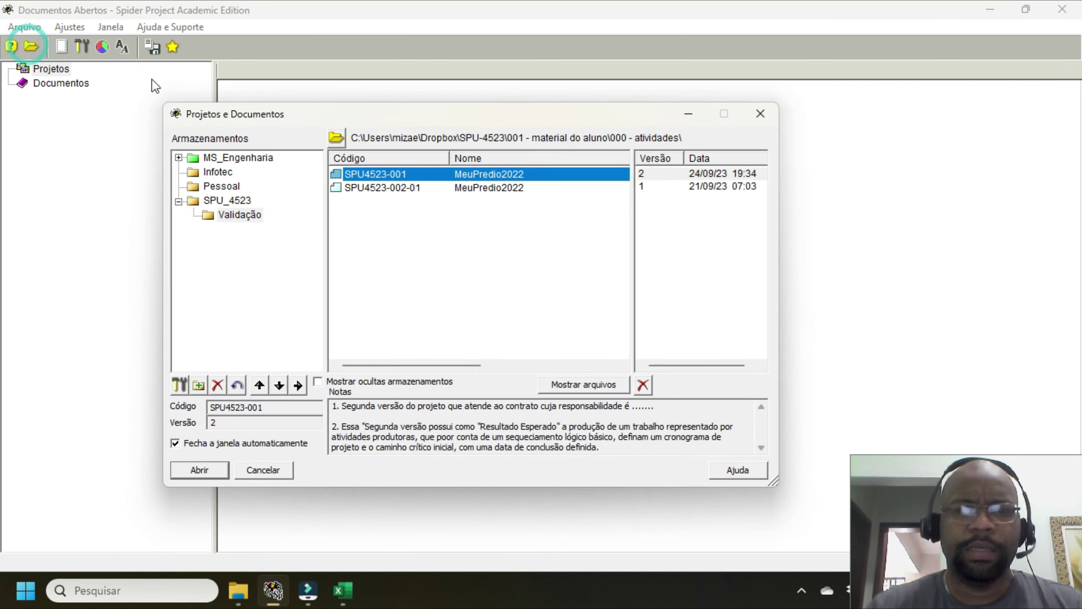
pyautogui.click(234, 221)
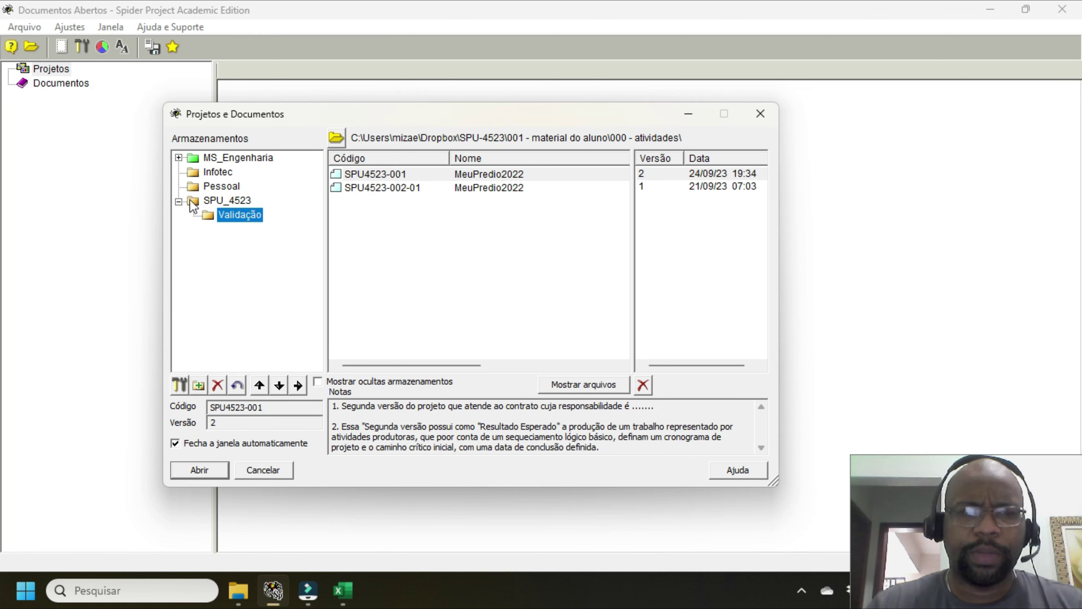
pyautogui.click(215, 200)
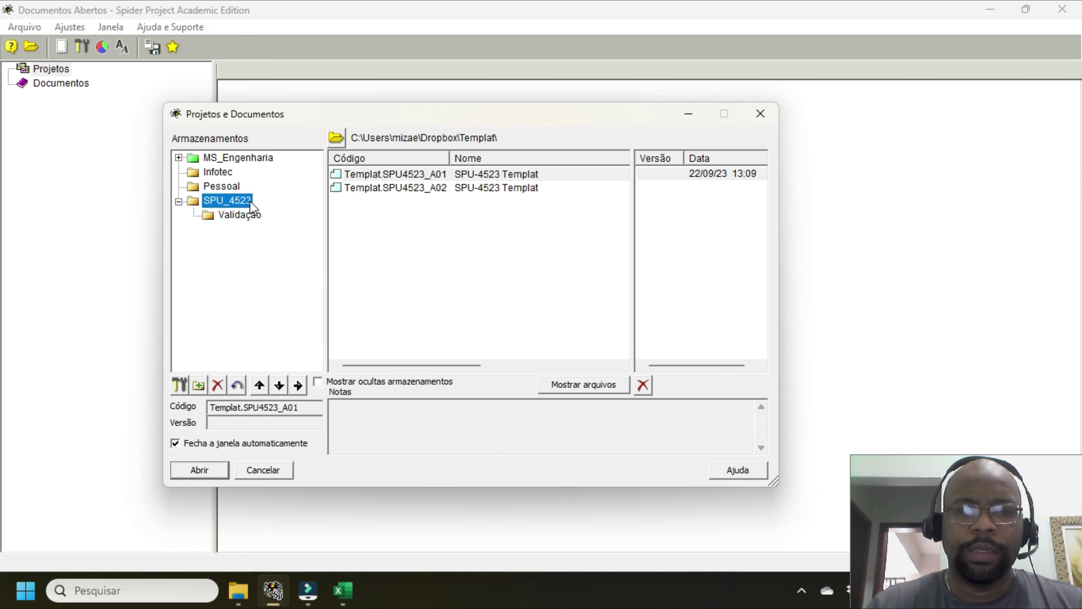
pyautogui.click(248, 211)
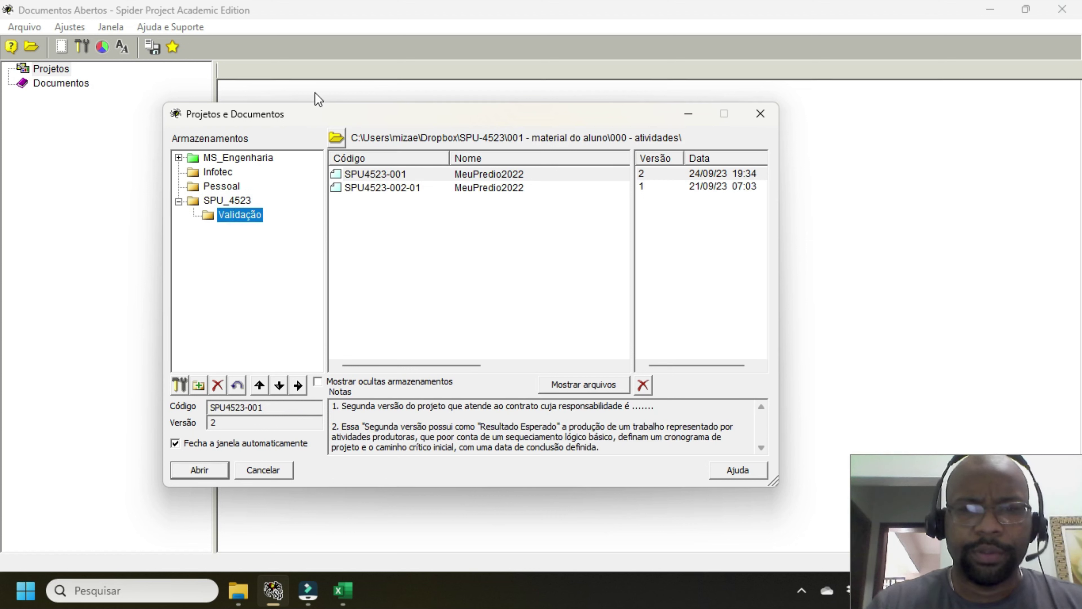
pyautogui.click(389, 191)
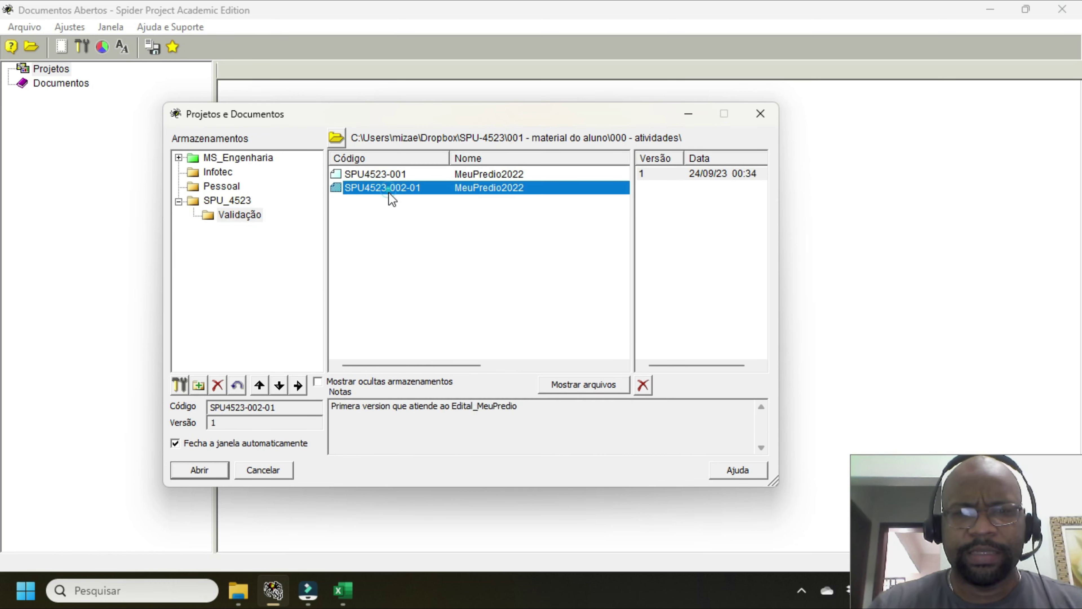
pyautogui.doubleClick(690, 174)
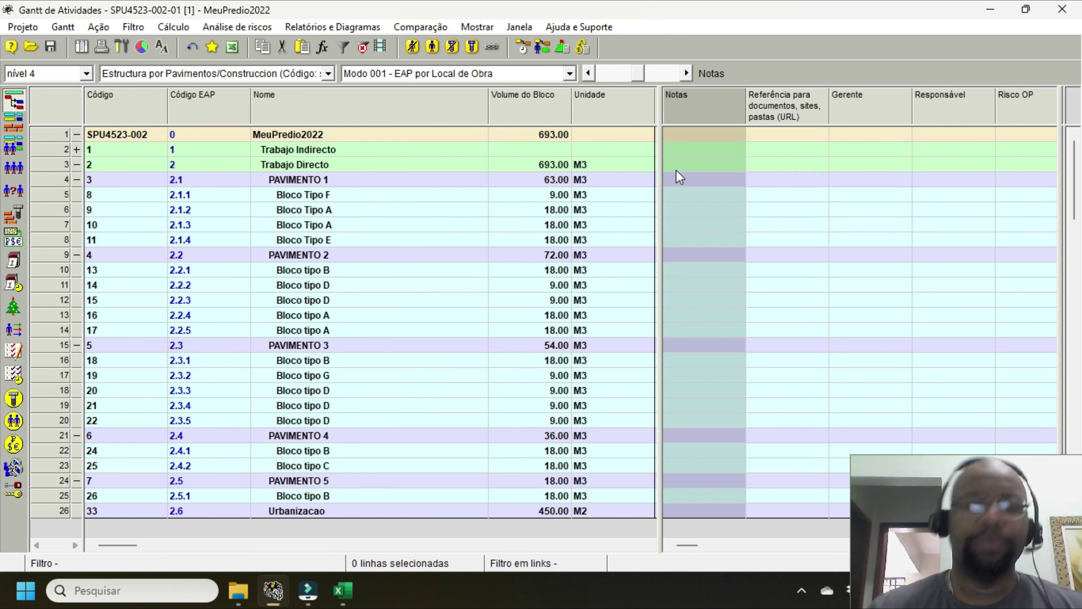
# - Read Requisito 4 in Excel and check the 'Status' date in the project properties of SPU4523-002-01 in Spider Project
pyautogui.hotkey('alt', 'Tab')
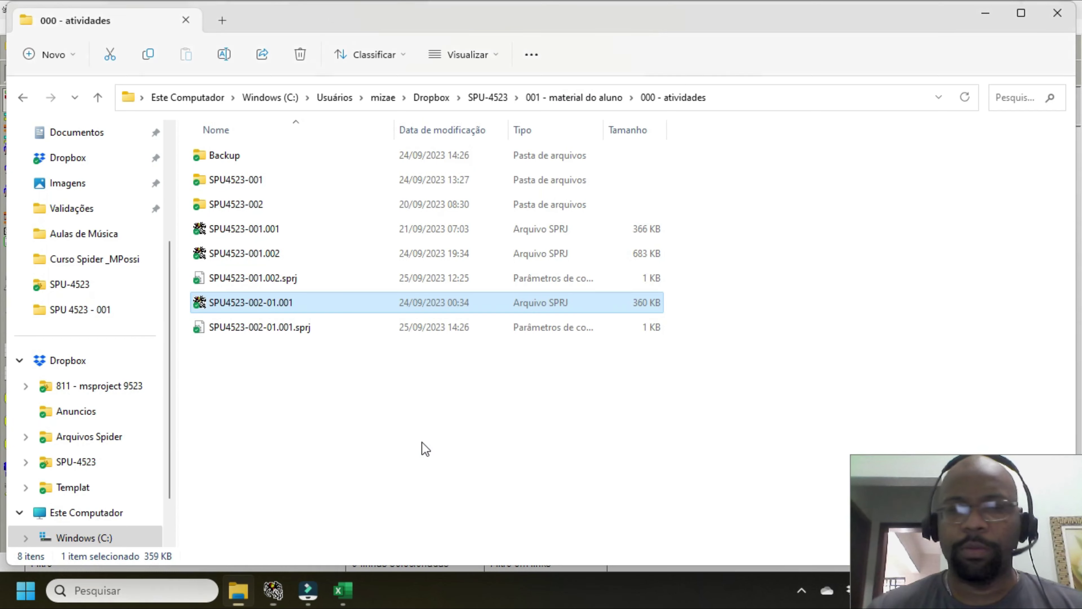
pyautogui.hotkey('alt', 'Tab')
pyautogui.hotkey('alt', 'Tab')
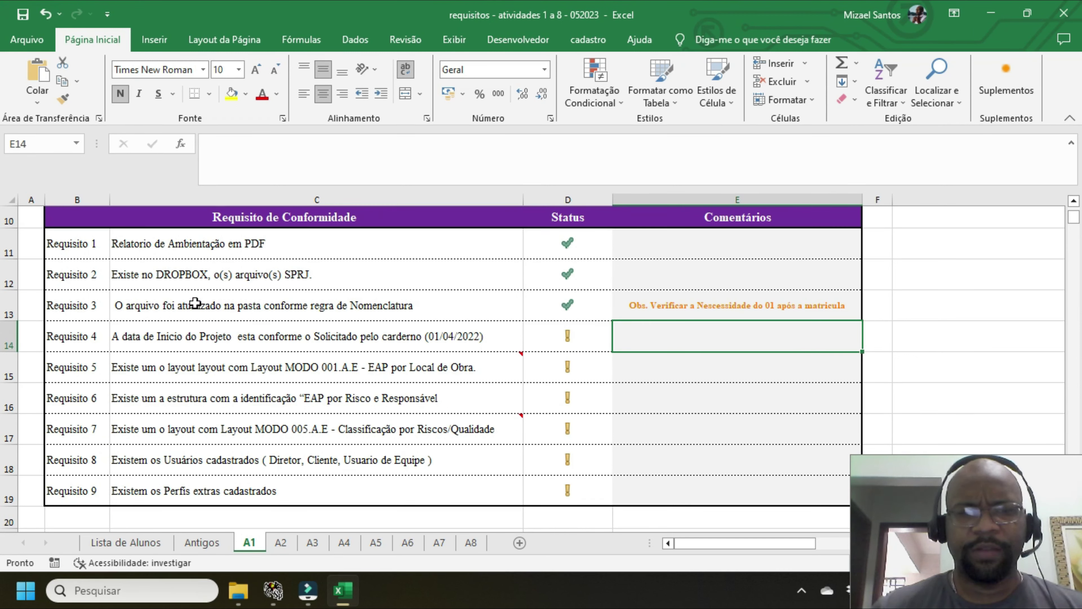
pyautogui.click(245, 348)
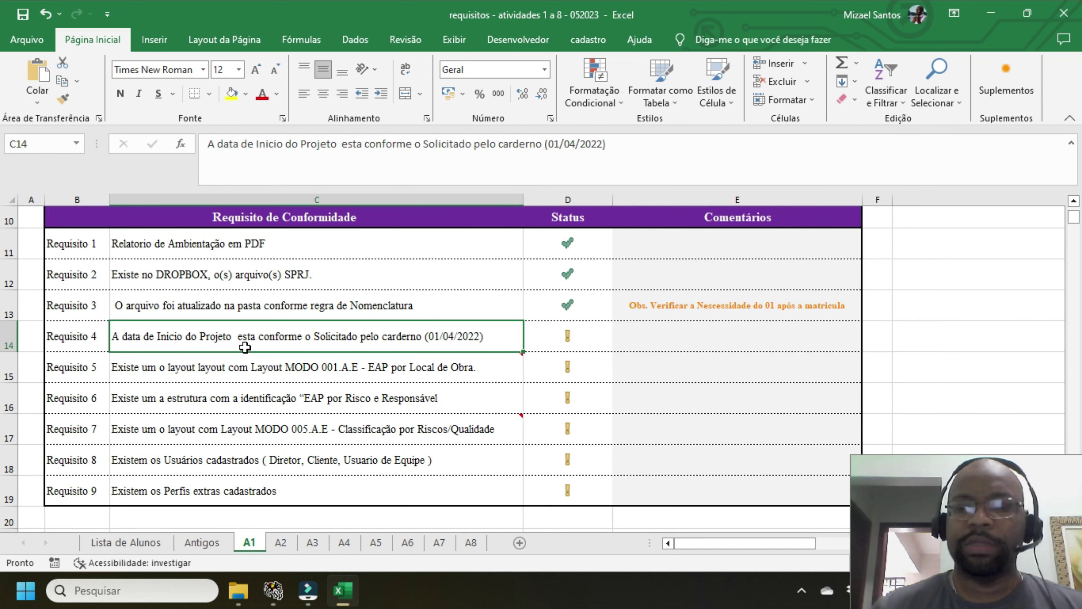
pyautogui.hotkey('alt', 'Tab')
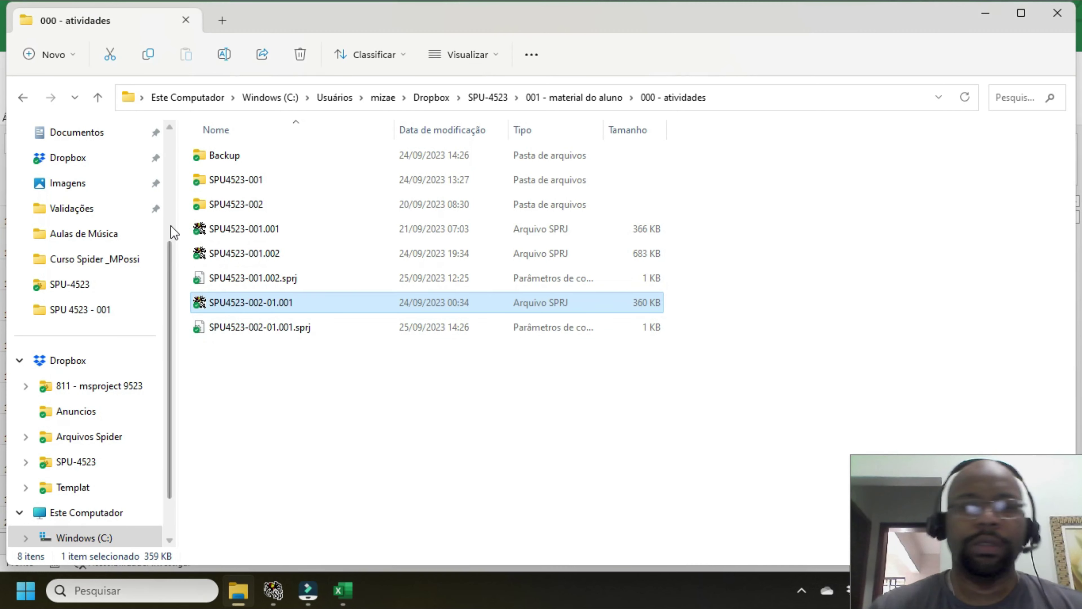
pyautogui.hotkey('alt', 'Tab')
pyautogui.hotkey('alt', 'Tab')
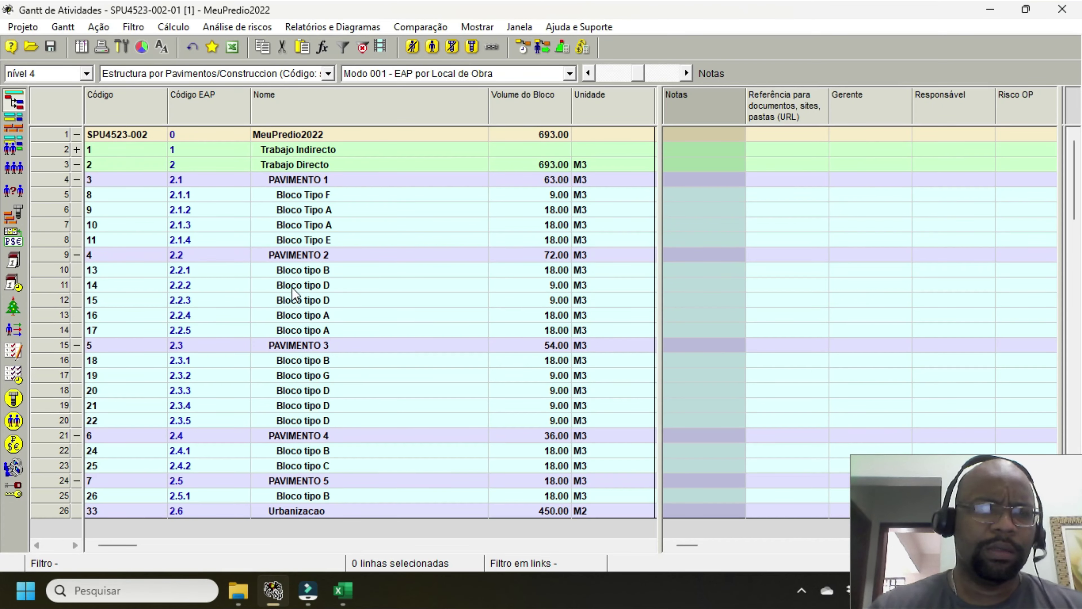
pyautogui.click(23, 27)
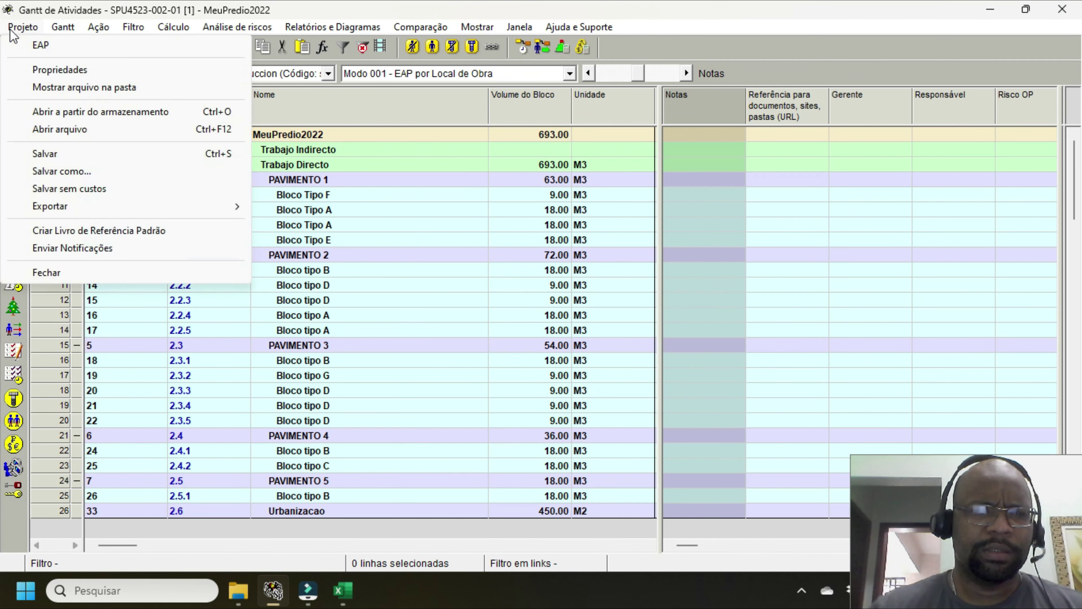
pyautogui.click(40, 70)
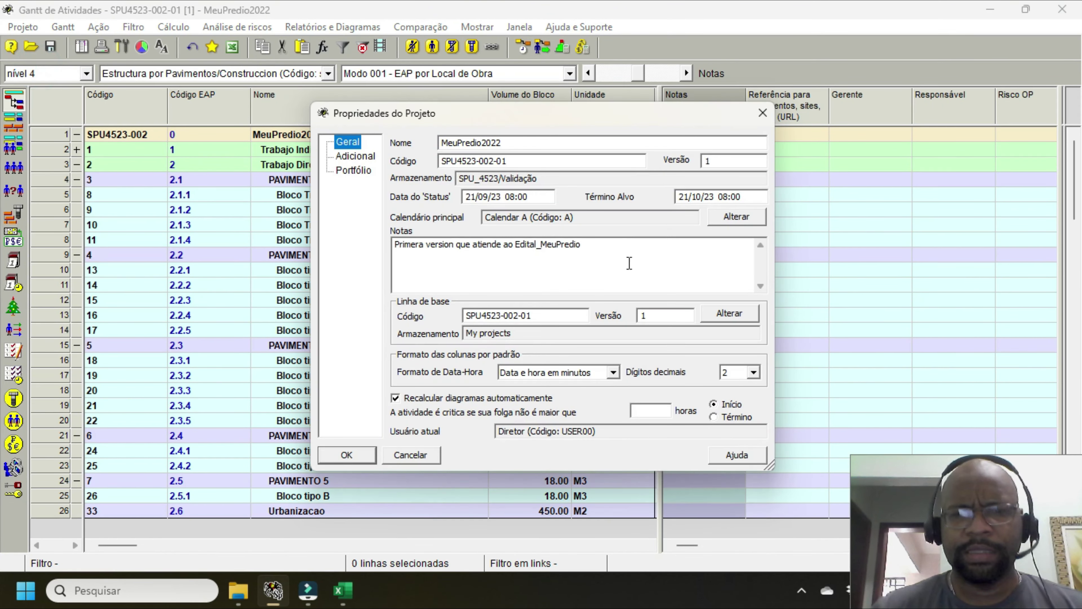
pyautogui.click(538, 197)
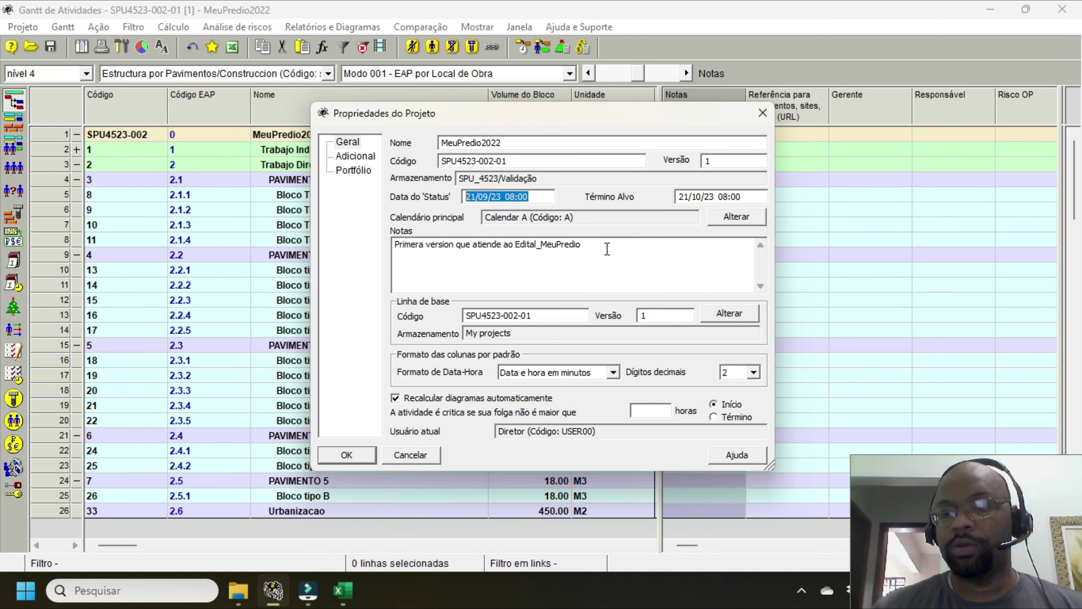
# - Switch back to Excel and set the status of Requisito 4 to -1
pyautogui.hotkey('alt', 'Tab')
pyautogui.hotkey('alt', 'Tab')
pyautogui.hotkey('alt', 'Tab')
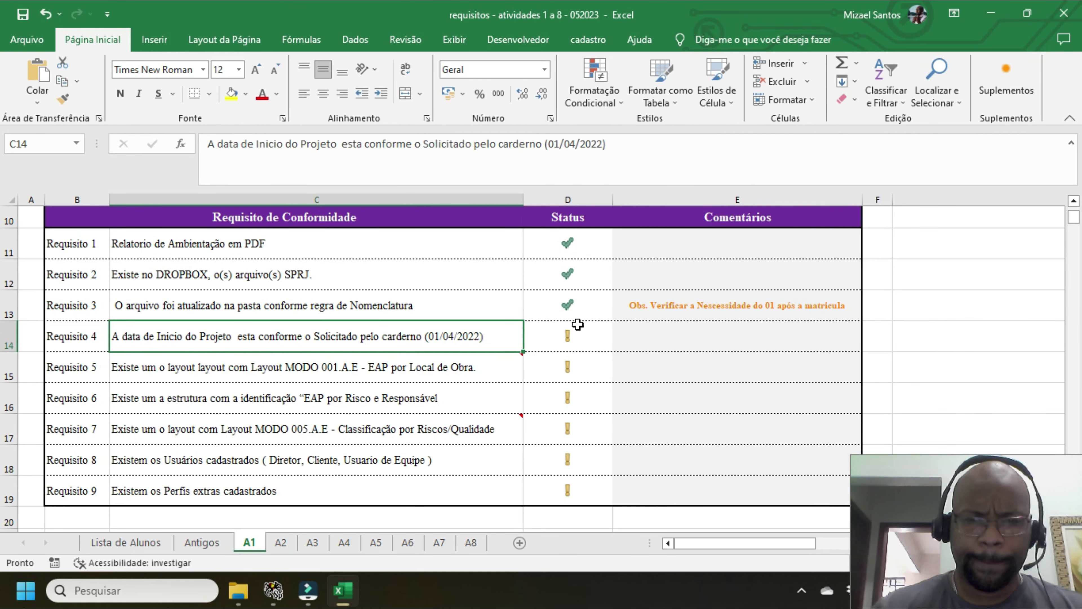
pyautogui.click(580, 335)
pyautogui.write('-1')
pyautogui.press('Tab')
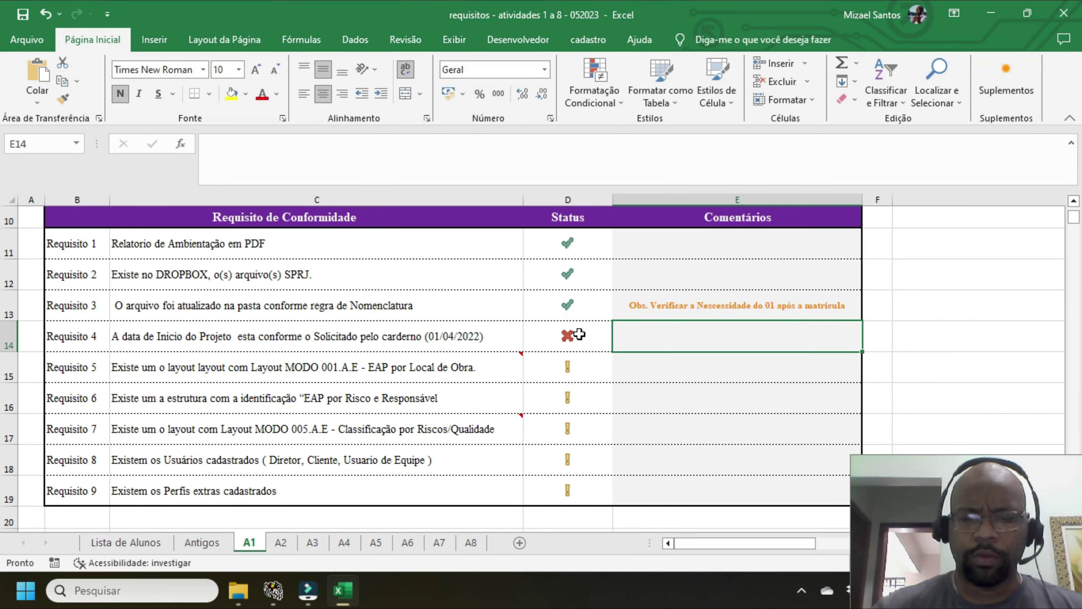
# - Enter the comment "Verificar a data de Inicio do Projeto" for Requisito 4
pyautogui.write('Verificar ')
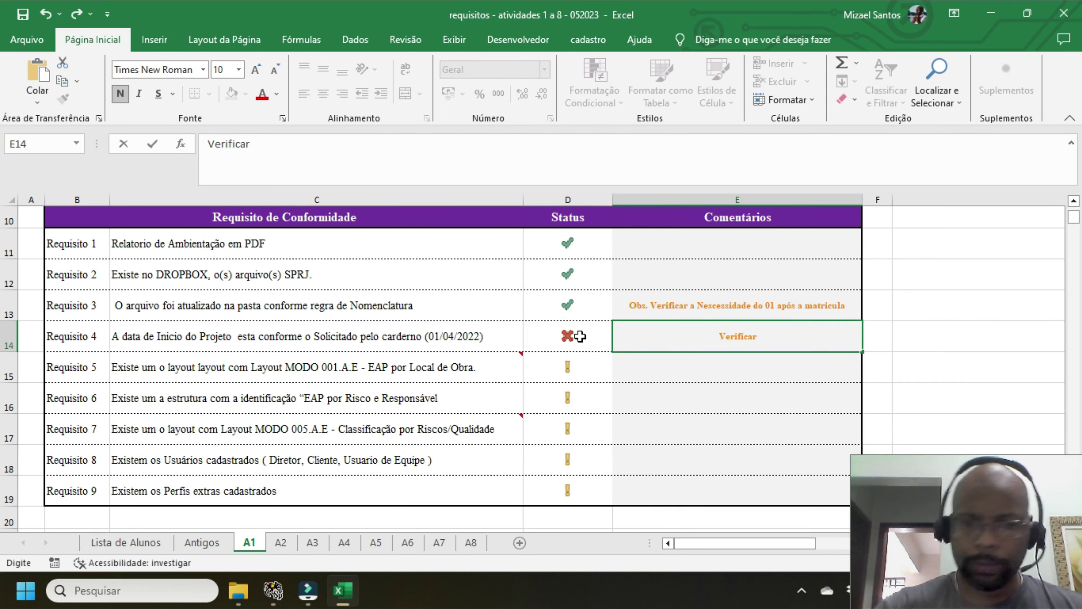
pyautogui.write('O')
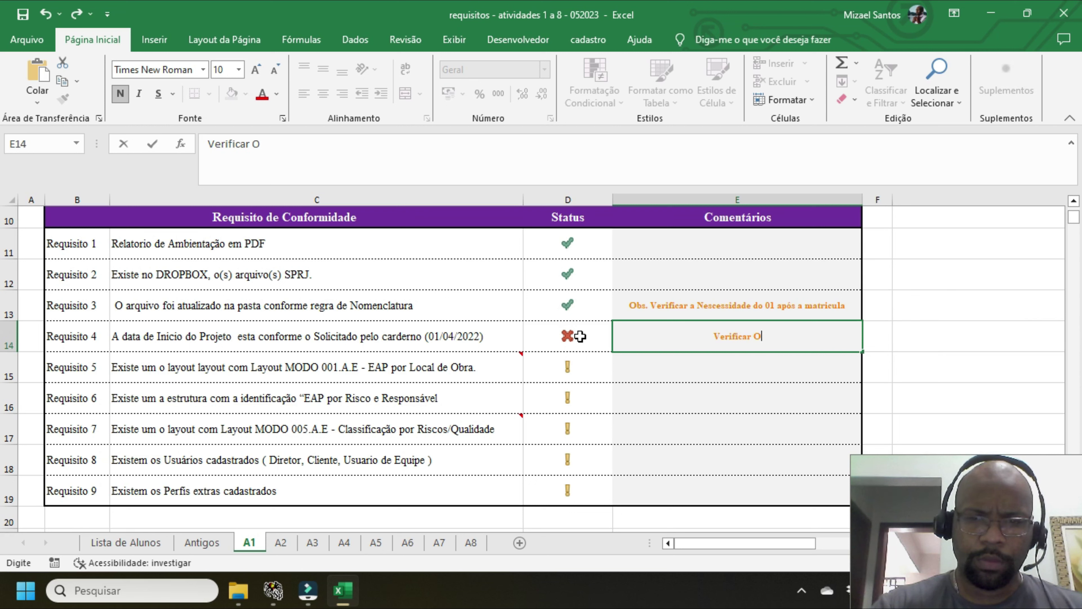
pyautogui.press('BackSpace')
pyautogui.write('a data d')
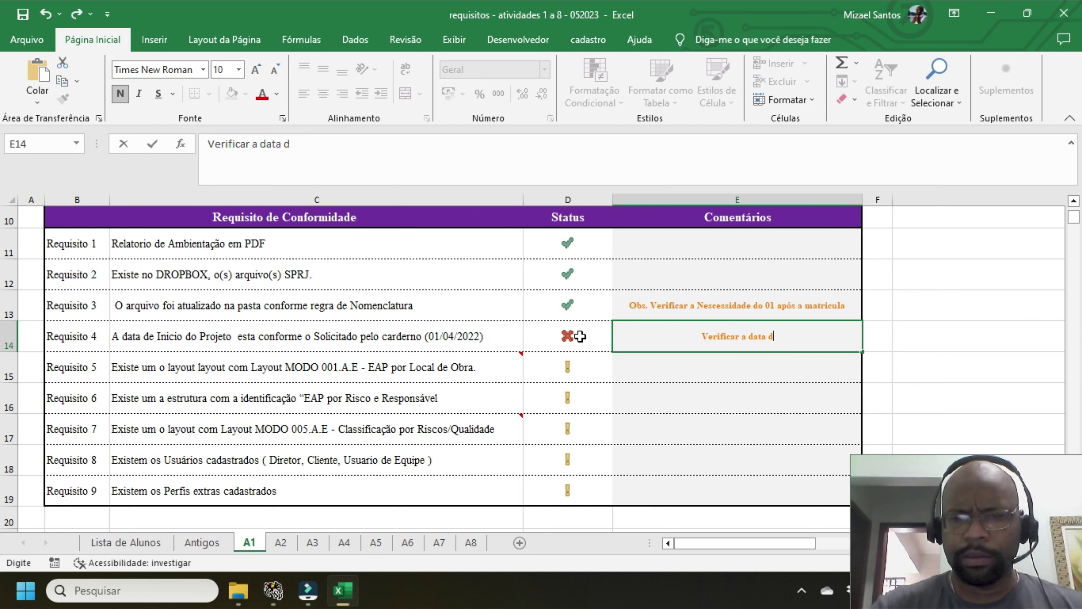
pyautogui.write('e Inicio do')
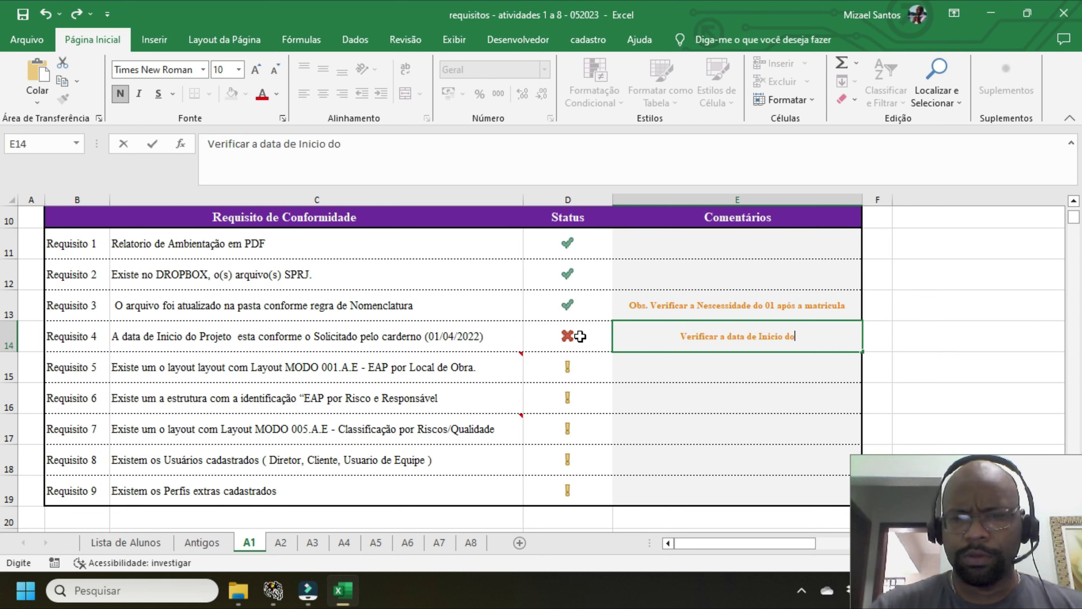
pyautogui.write(' Projet')
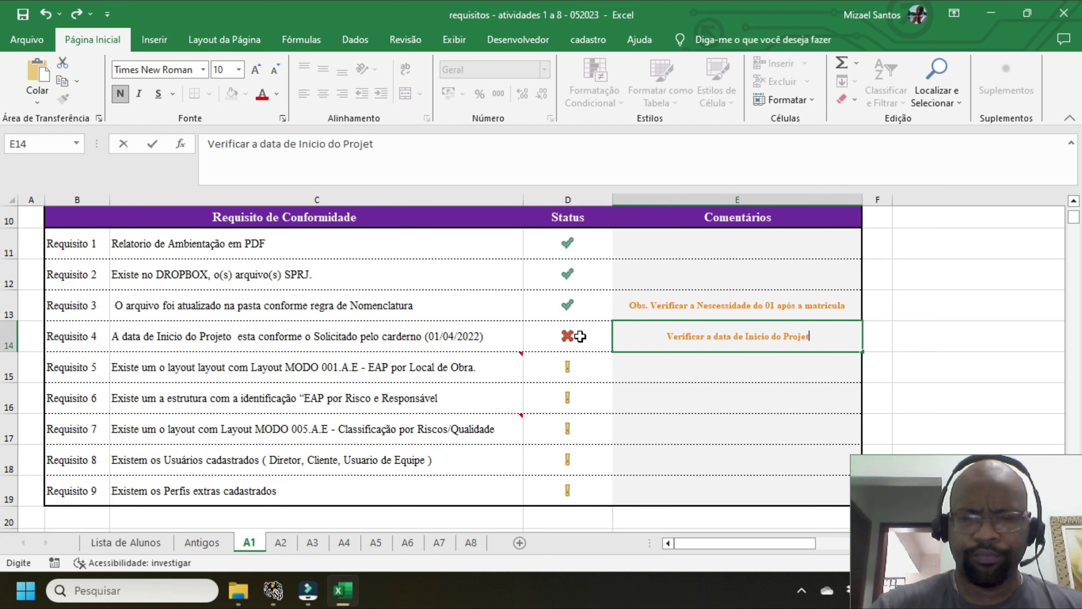
pyautogui.write('o')
pyautogui.press('Return')
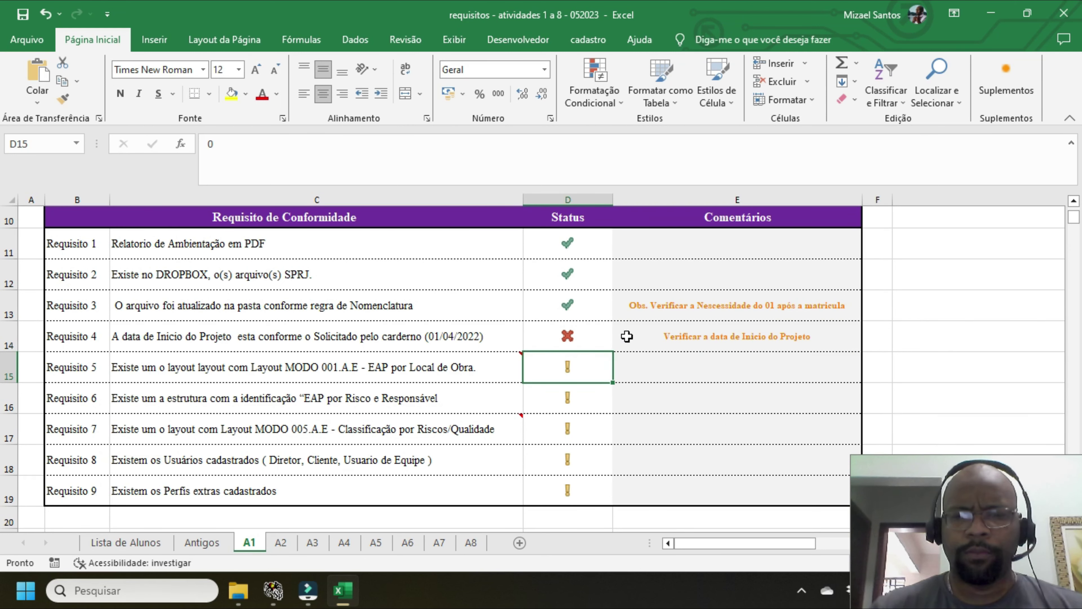
# - Add the prefix "Obs." to the start of the comment for Requisito 4
pyautogui.doubleClick(629, 337)
pyautogui.write('Obsd')
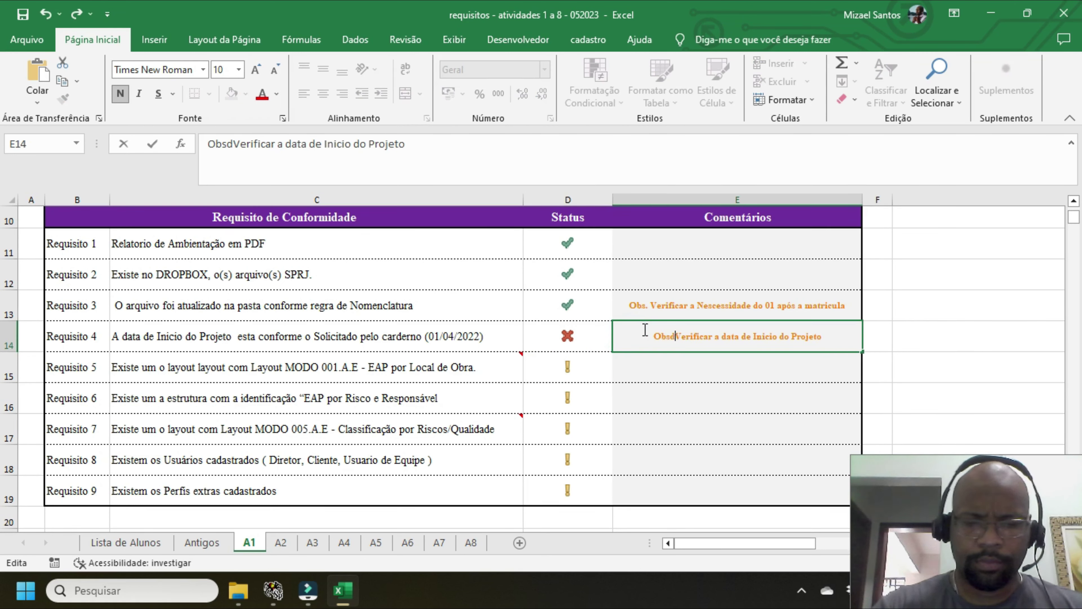
pyautogui.press('BackSpace')
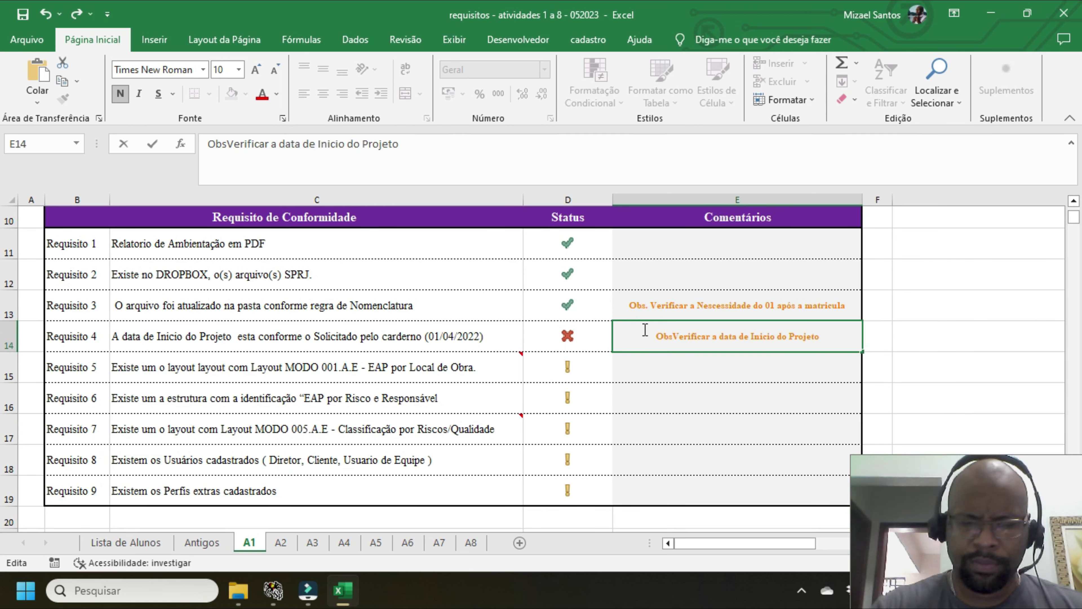
pyautogui.write('.')
pyautogui.press('Return')
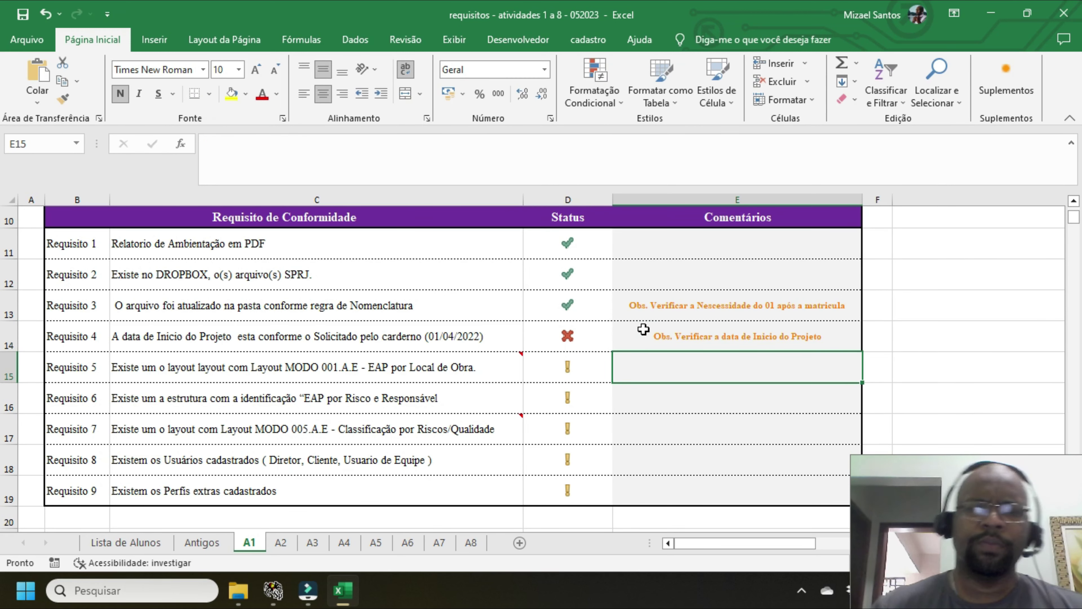
# - Switch to Spider Project, close the project properties and select the layout "Modo 001 - EAP por Local de Obra"
pyautogui.hotkey('alt', 'Tab')
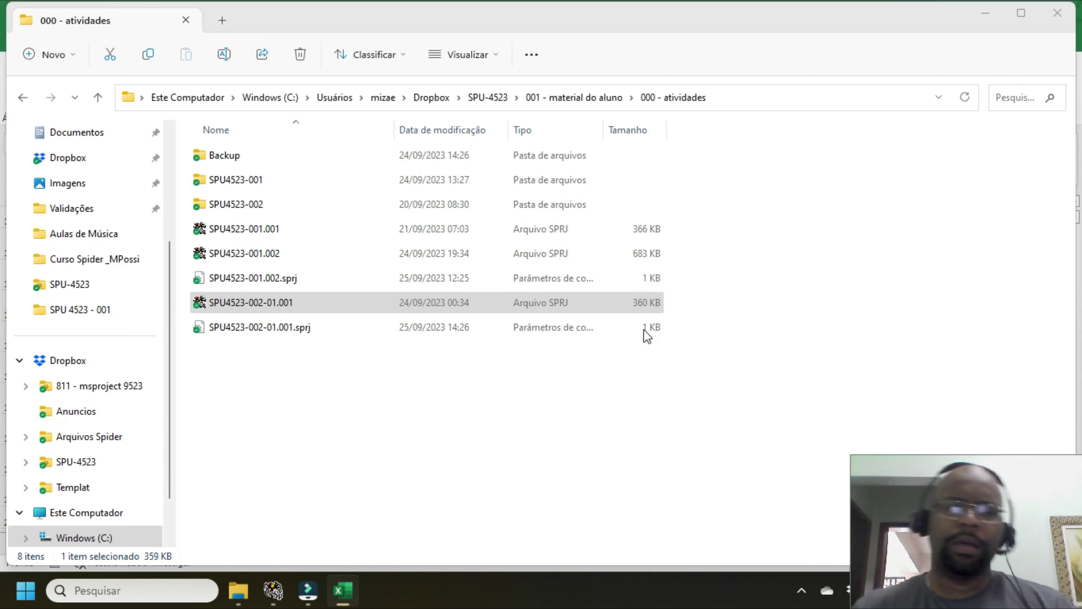
pyautogui.hotkey('alt', 'Tab')
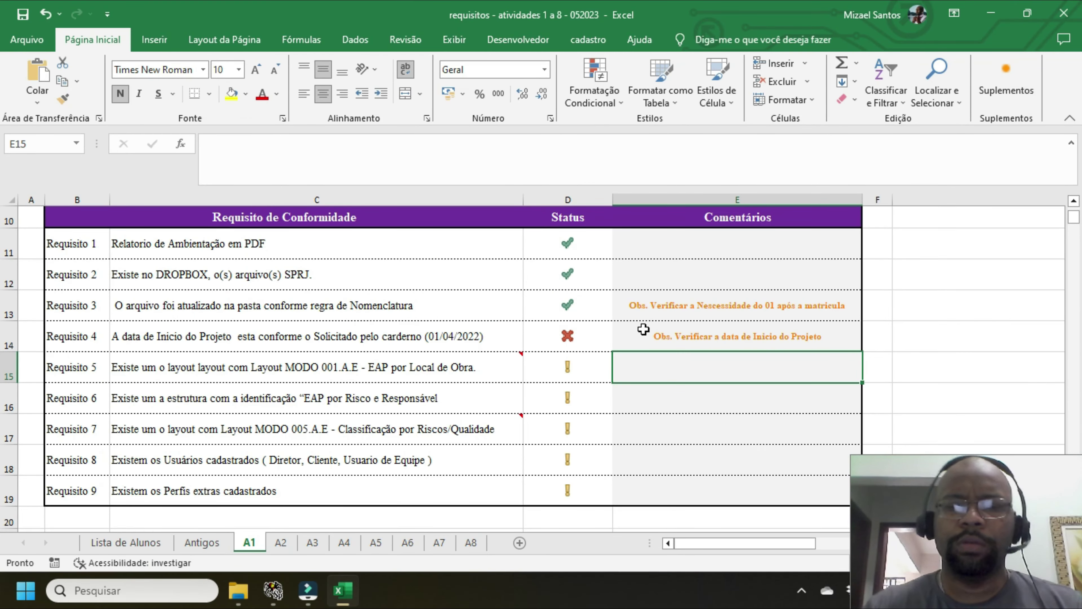
pyautogui.hotkey('alt', 'Tab')
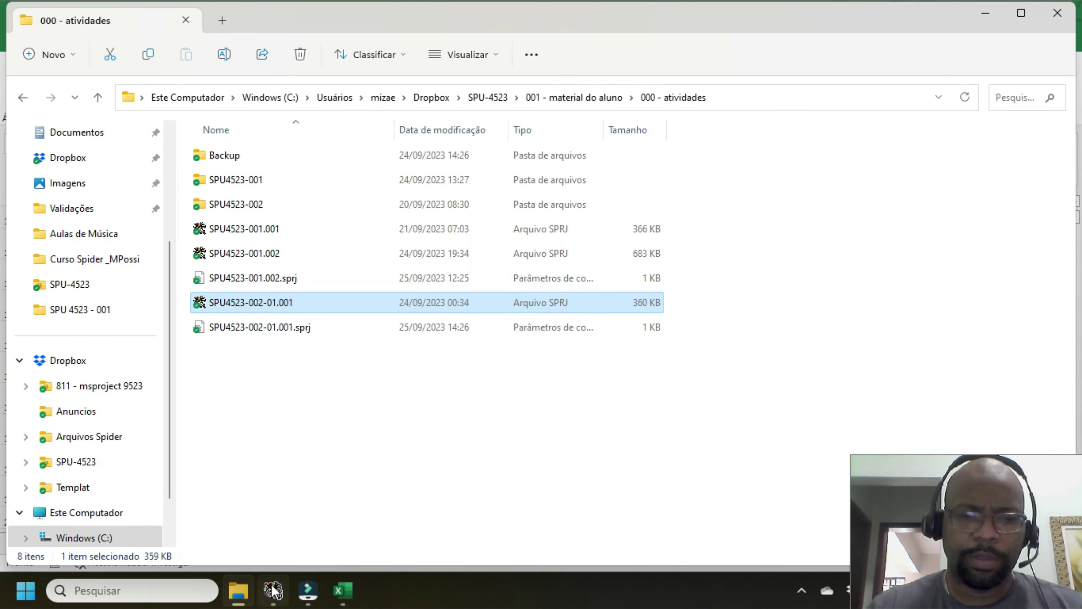
pyautogui.click(273, 591)
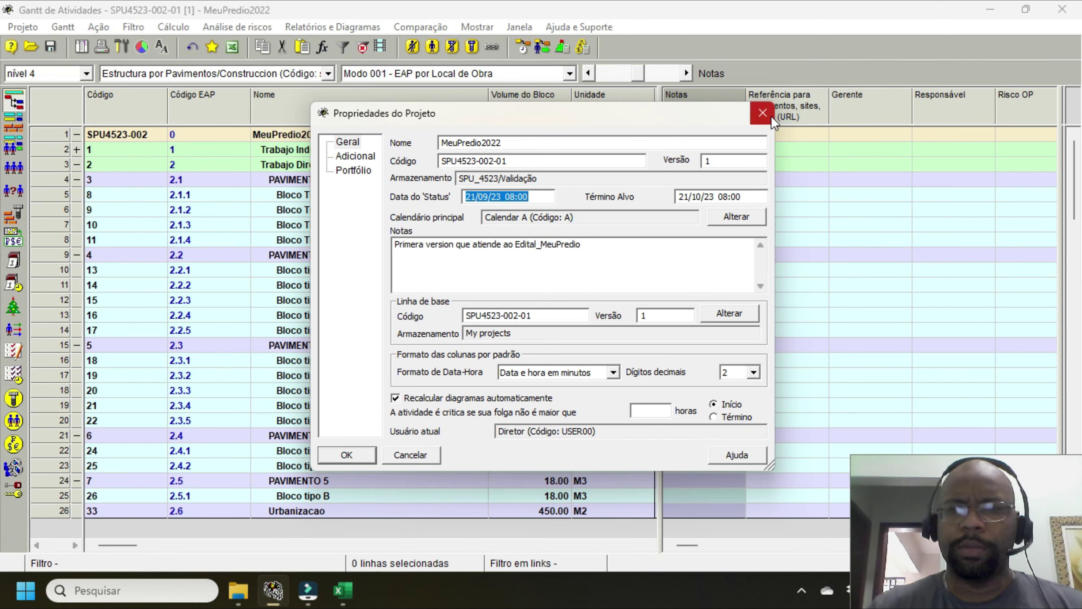
pyautogui.click(771, 116)
pyautogui.click(486, 74)
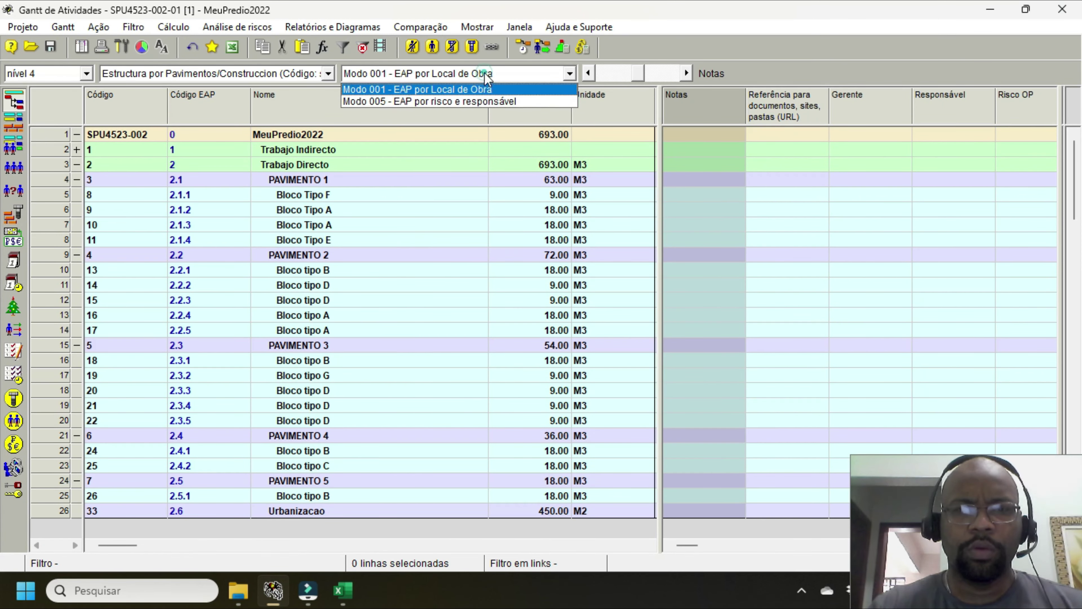
pyautogui.click(478, 86)
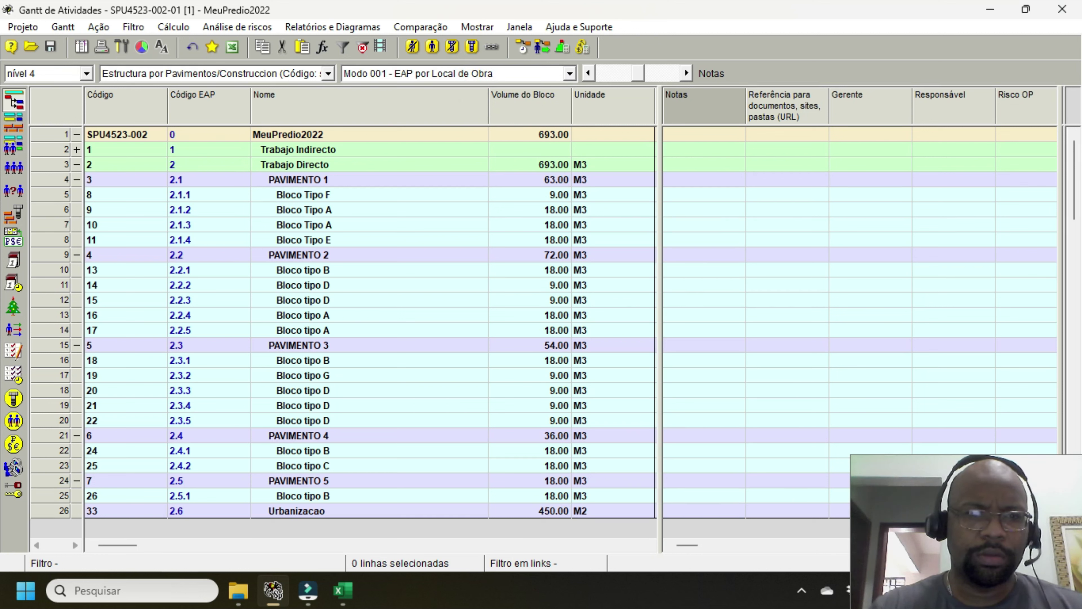
# - Autofit all columns of the activity table and move the pane divider next to the Unidade column
pyautogui.rightClick(138, 104)
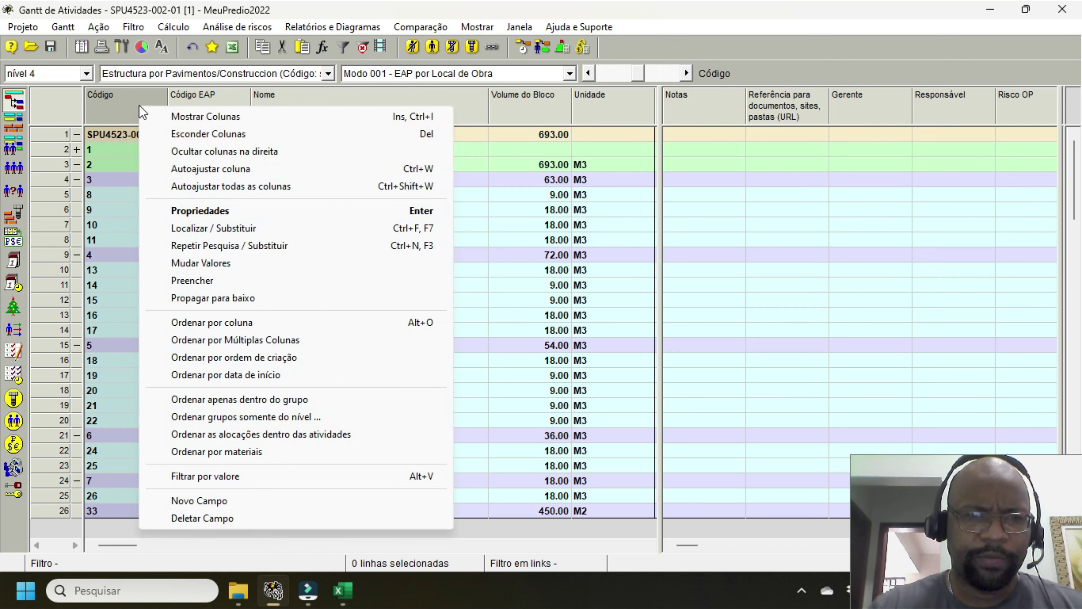
pyautogui.click(220, 186)
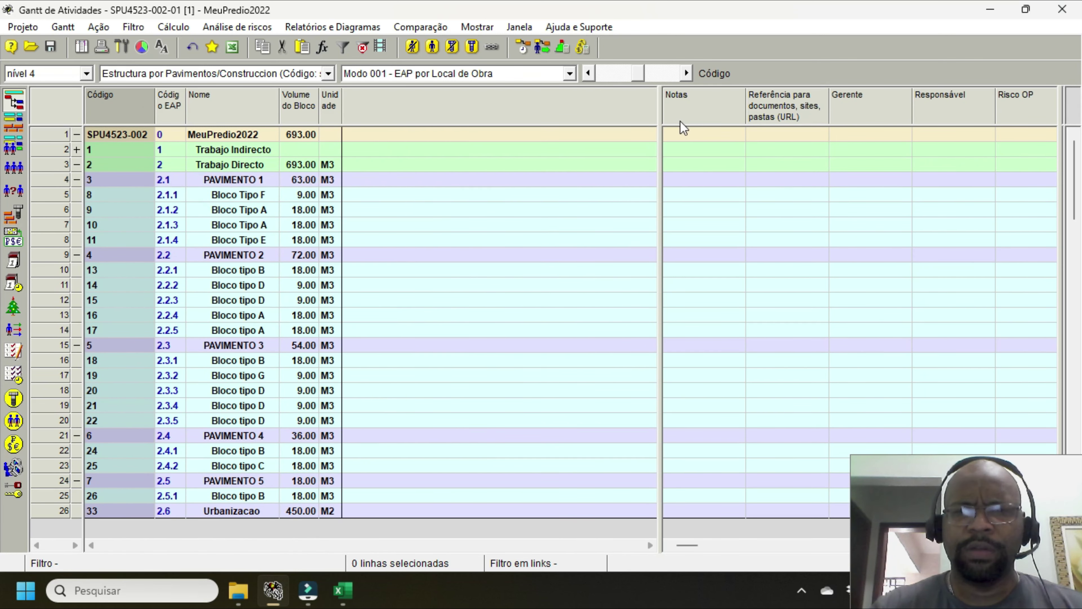
pyautogui.moveTo(661, 110); pyautogui.dragTo(347, 175)
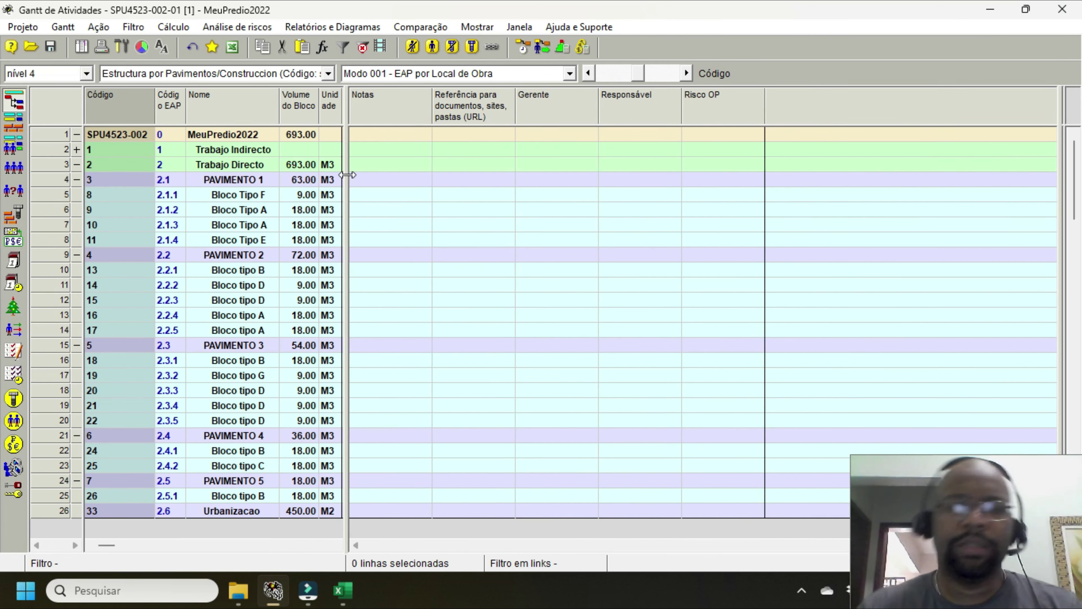
# - Switch to Excel and read the cell note listing the columns required for Requisito 5
pyautogui.hotkey('alt', 'Tab')
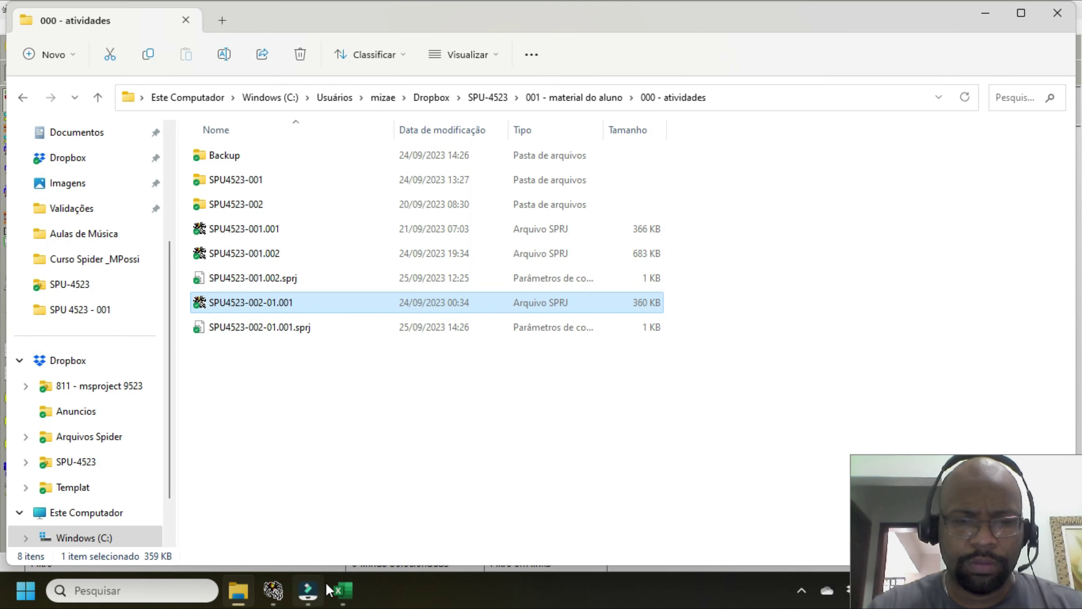
pyautogui.moveTo(338, 595)
pyautogui.click(337, 482)
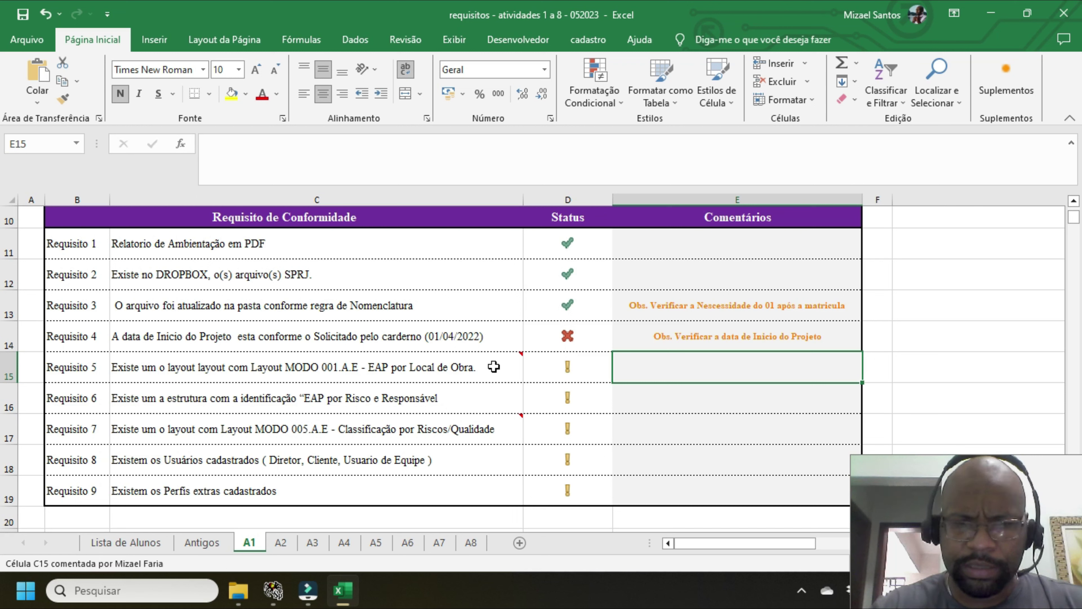
pyautogui.moveTo(493, 367)
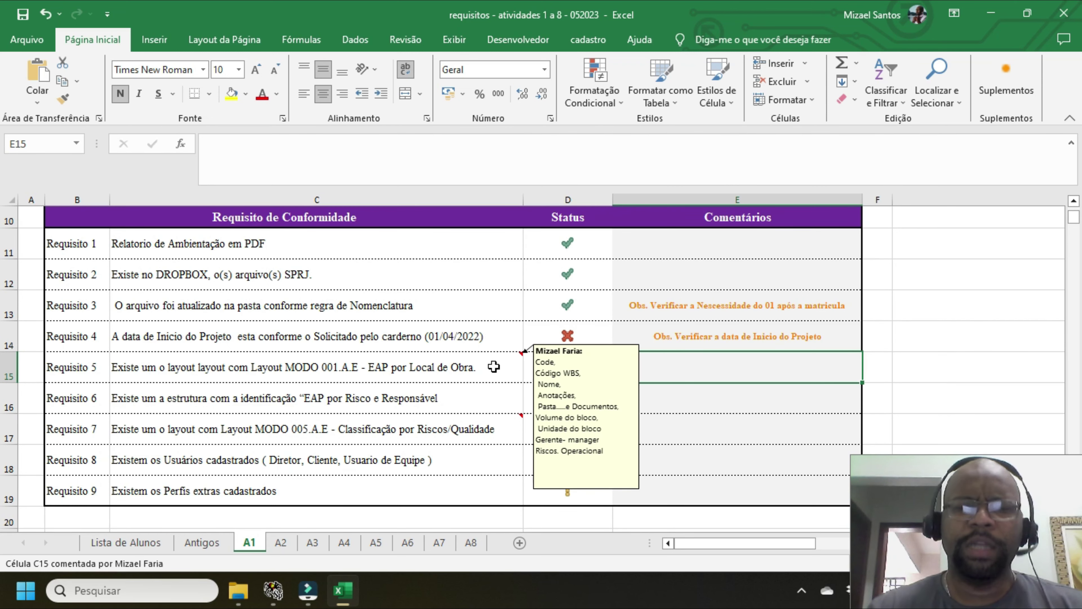
# - Switch back to Spider Project and inspect the field properties of the Gerente, Responsável and Risco OP columns
pyautogui.hotkey('alt', 'Tab')
pyautogui.hotkey('alt', 'Tab')
pyautogui.hotkey('alt', 'Tab')
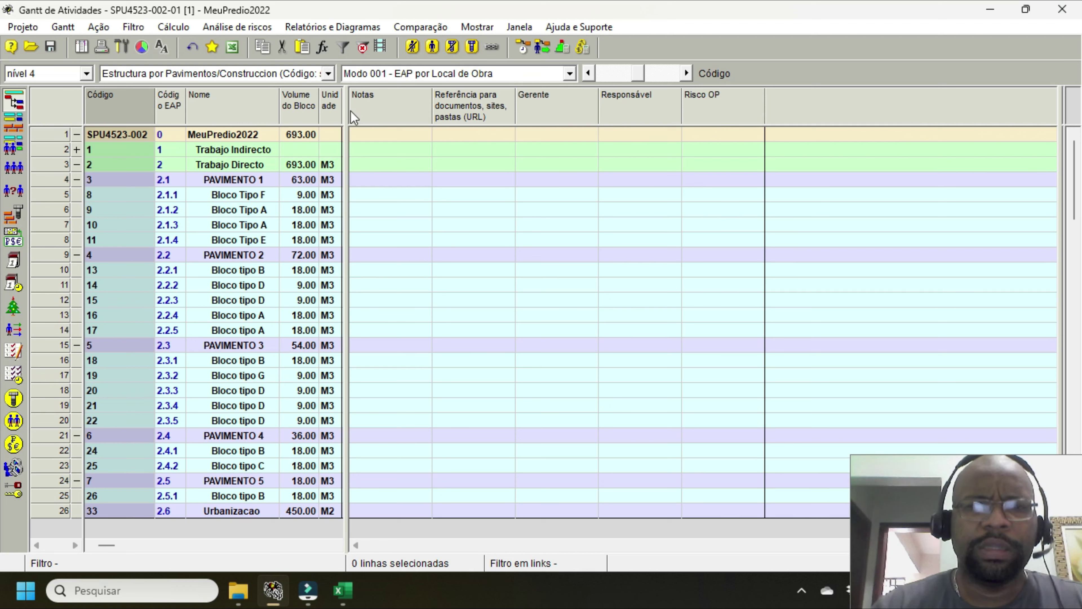
pyautogui.click(577, 113)
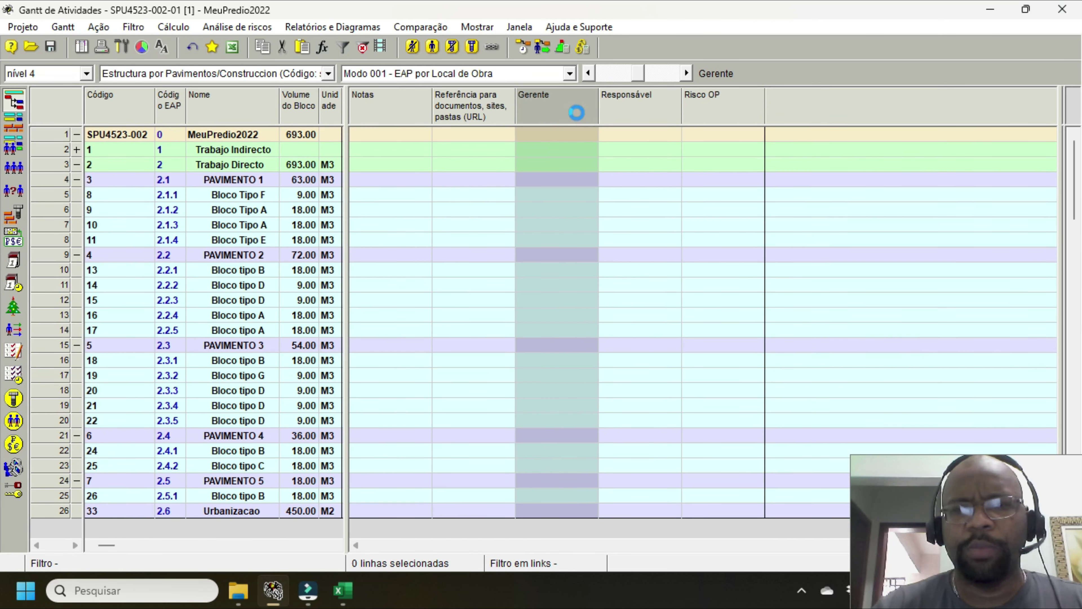
pyautogui.doubleClick(577, 114)
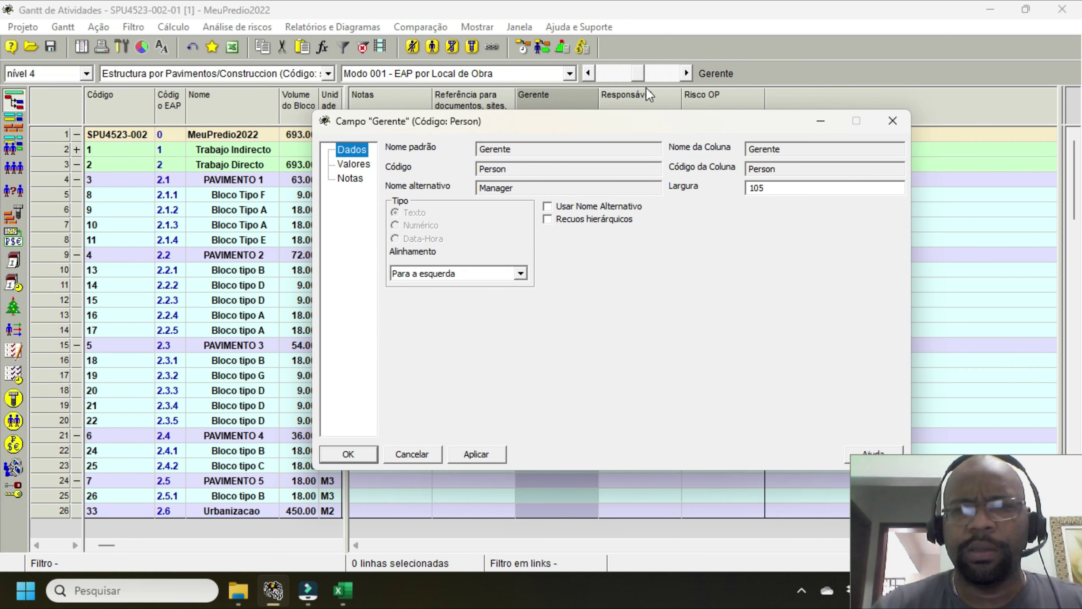
pyautogui.click(897, 121)
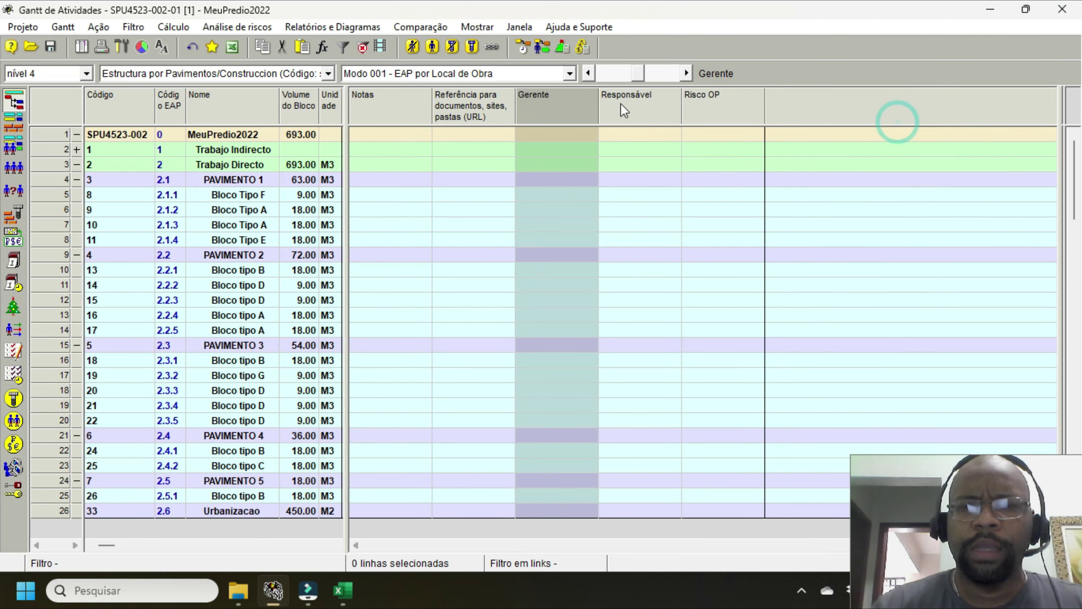
pyautogui.doubleClick(638, 114)
pyautogui.click(818, 124)
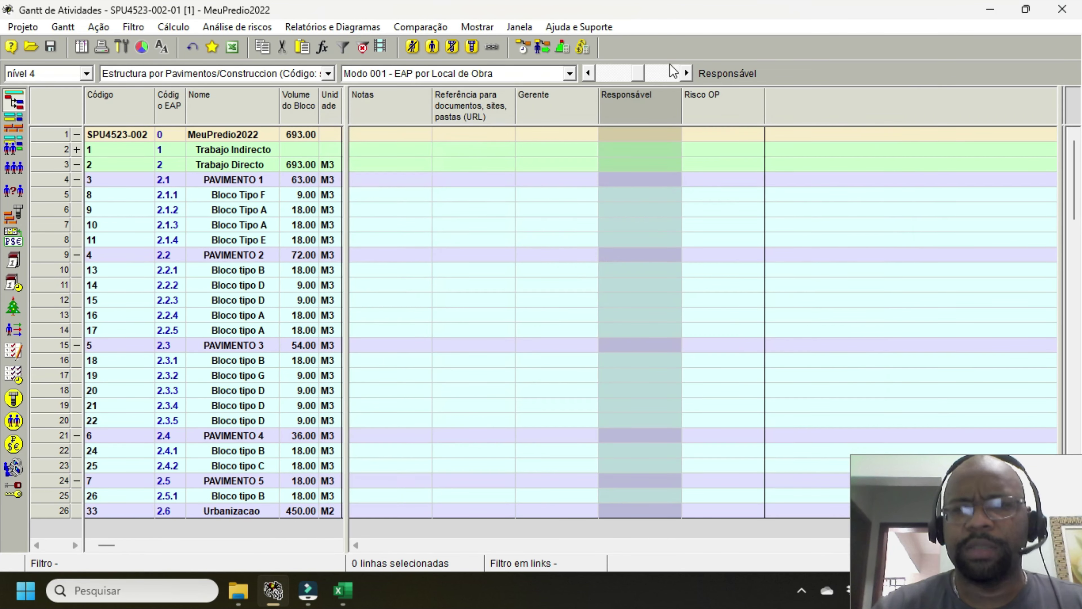
pyautogui.doubleClick(731, 111)
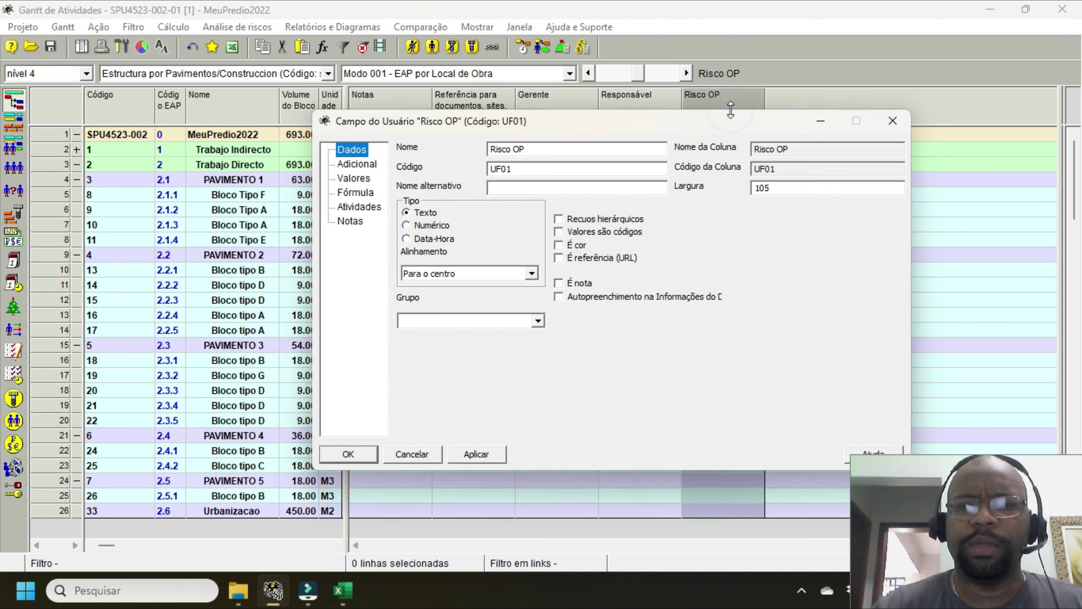
pyautogui.press('Escape')
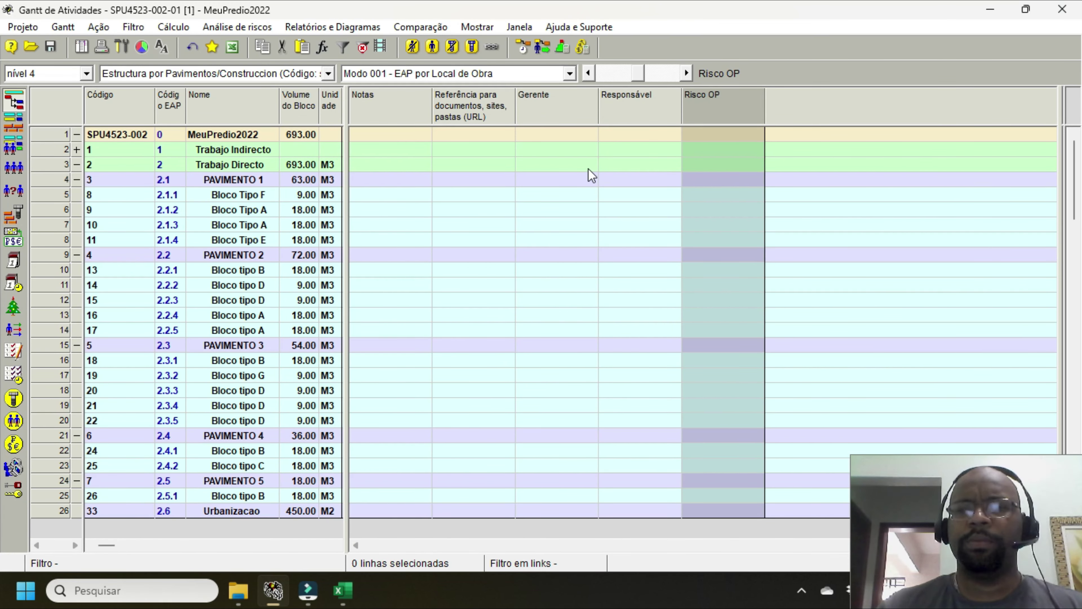
# - Switch to Excel and set the status of Requisito 5 to the green check mark
pyautogui.hotkey('alt', 'Tab')
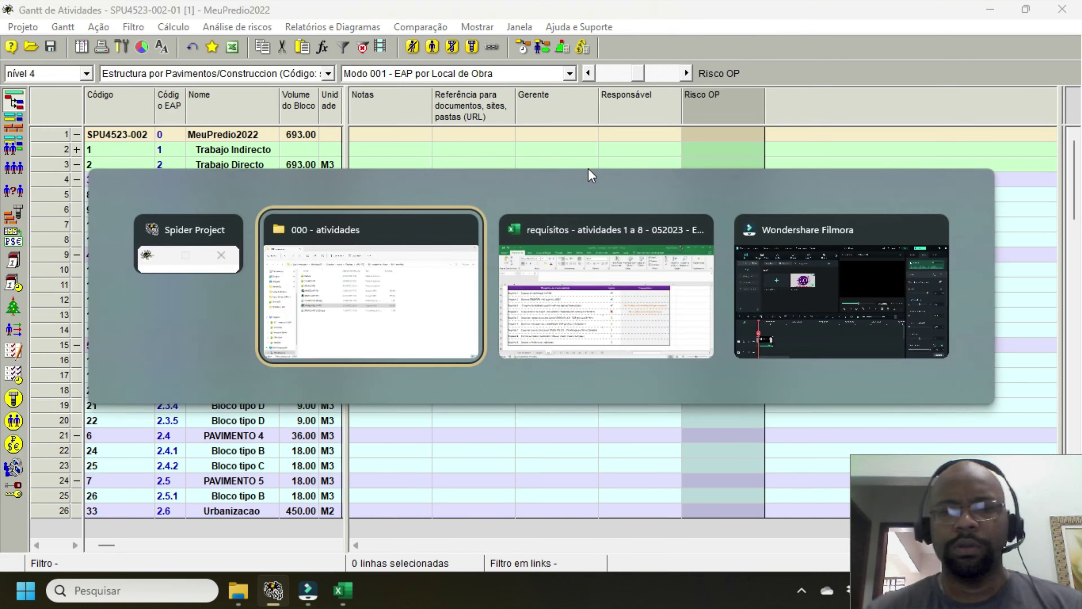
pyautogui.hotkey('alt', 'Tab')
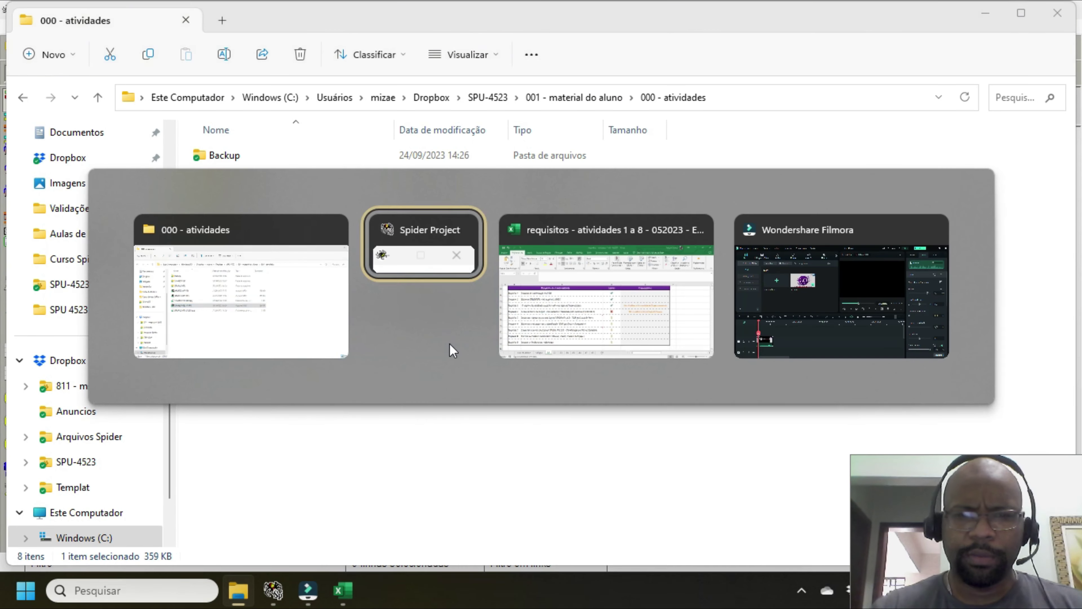
pyautogui.press('Tab')
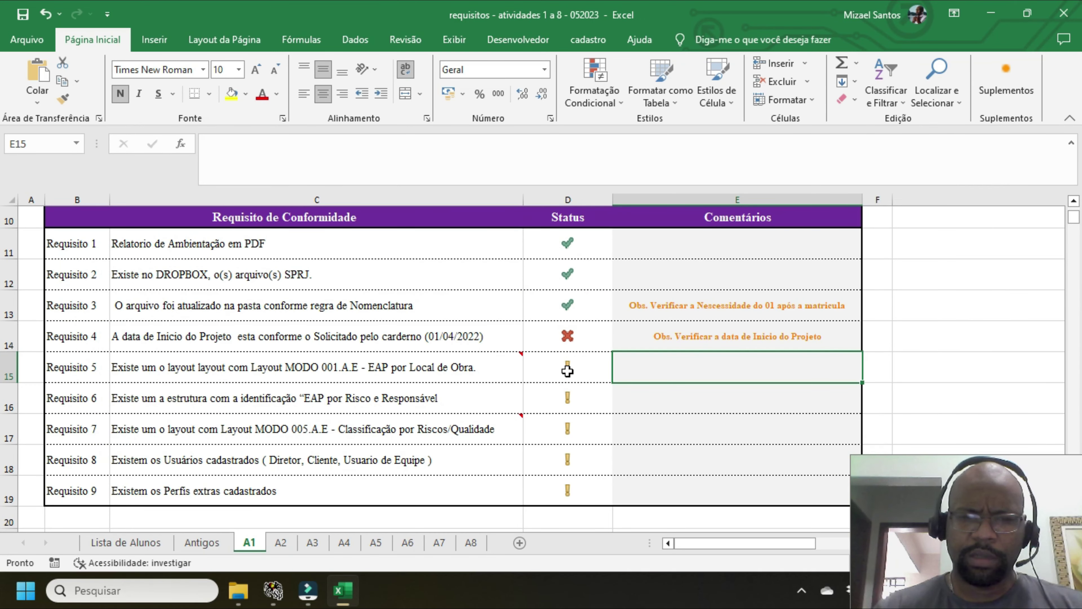
pyautogui.click(563, 365)
pyautogui.press('Down')
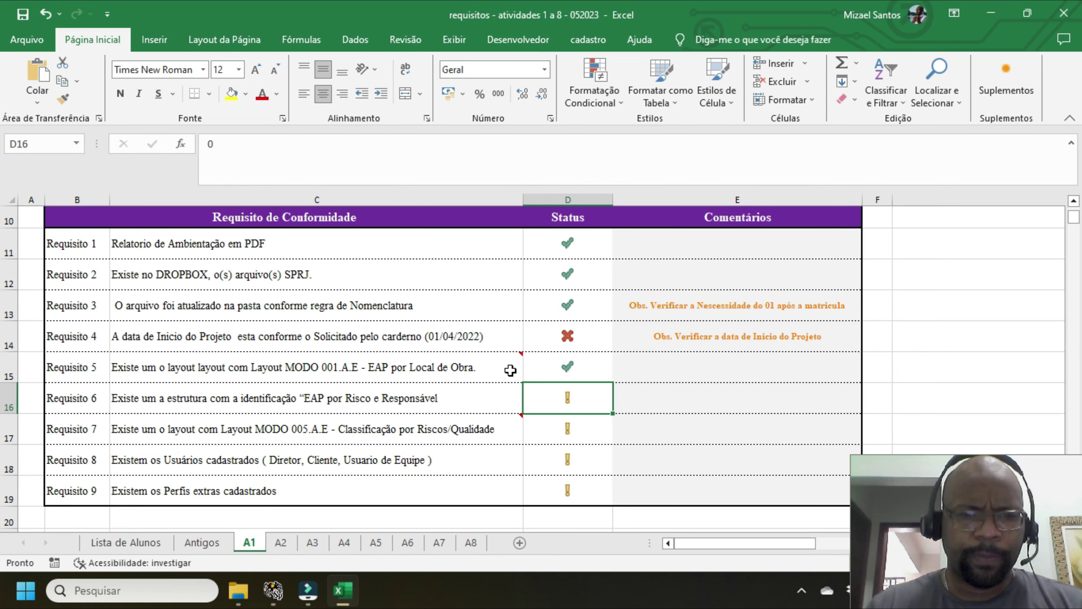
# - Switch to Spider Project and display the project by the structure "Estrutura Analitica Riscos/Resp. (Código: struct_risk)"
pyautogui.hotkey('alt', 'Tab')
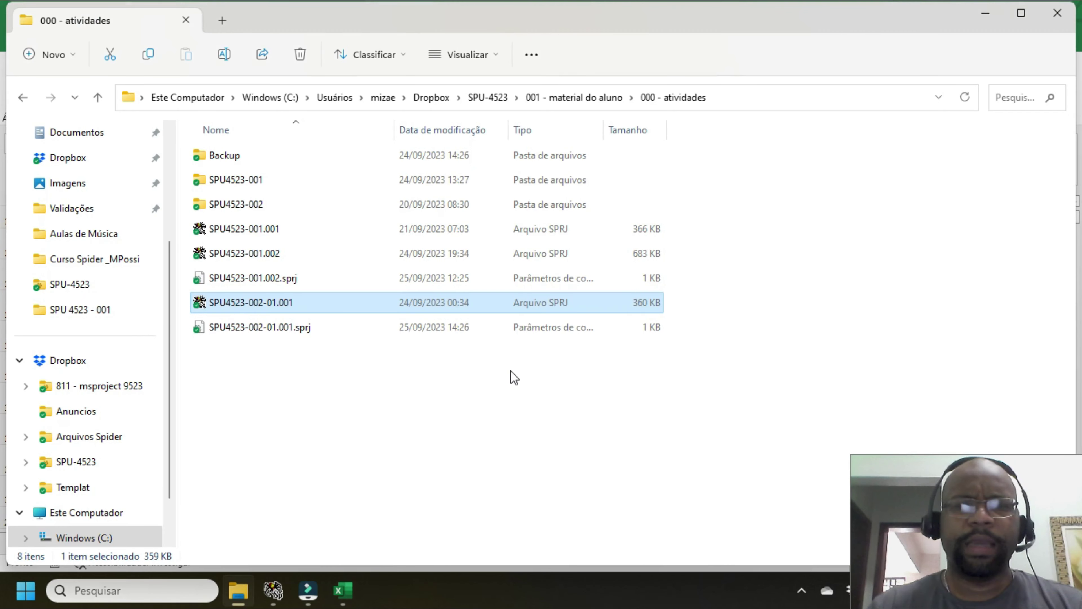
pyautogui.hotkey('alt', 'Tab')
pyautogui.hotkey('alt', 'Tab')
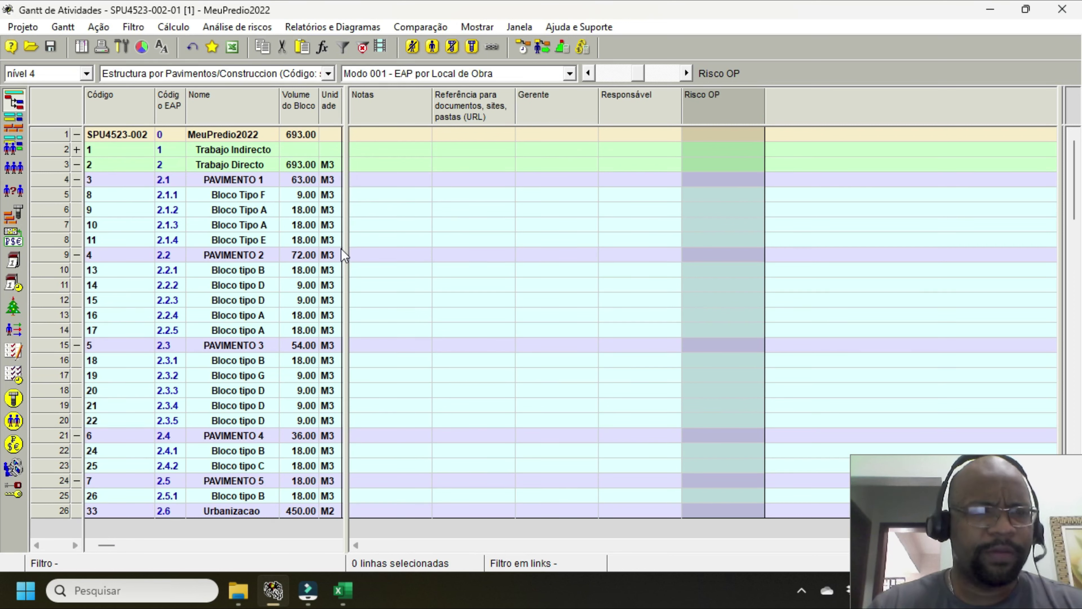
pyautogui.click(265, 74)
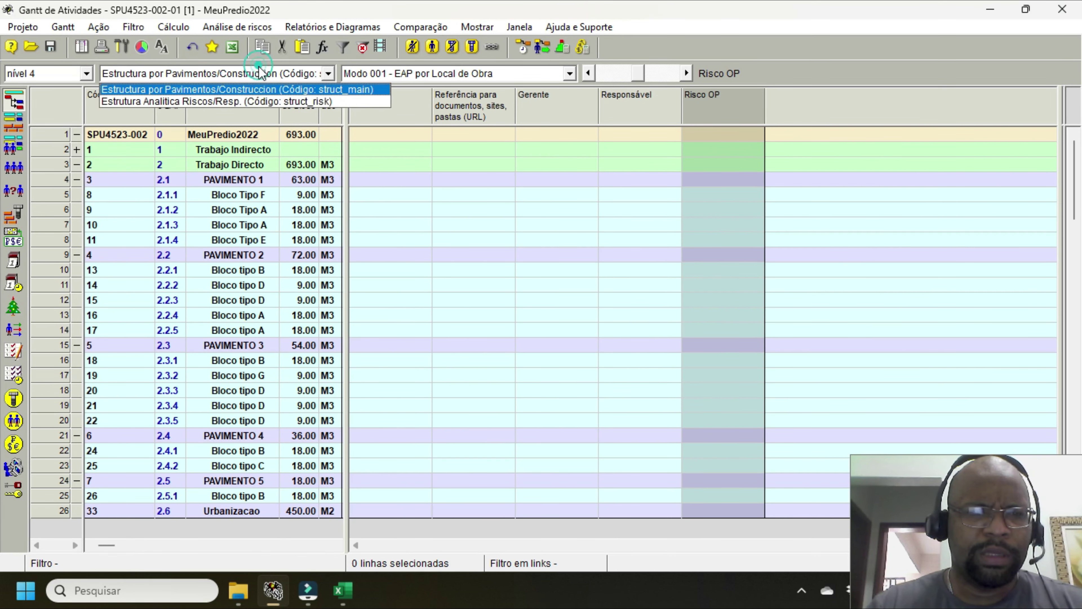
pyautogui.click(250, 101)
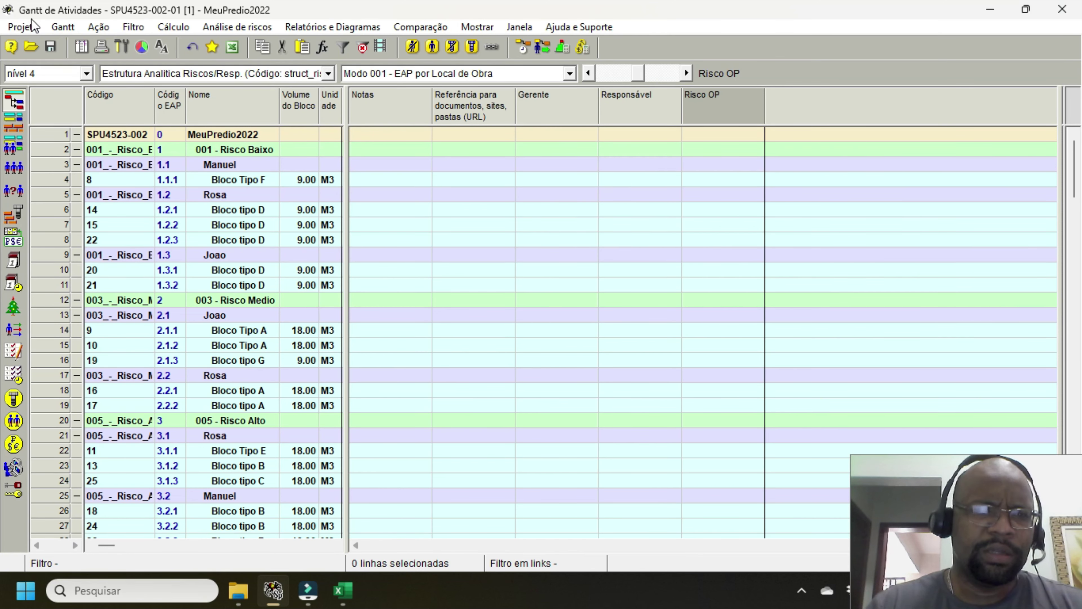
# - Review the fields behind Estrutura Analitica Riscos/Resp., update the structure by Risco Operacional and Responsavel, and change to it
pyautogui.click(24, 27)
pyautogui.click(30, 43)
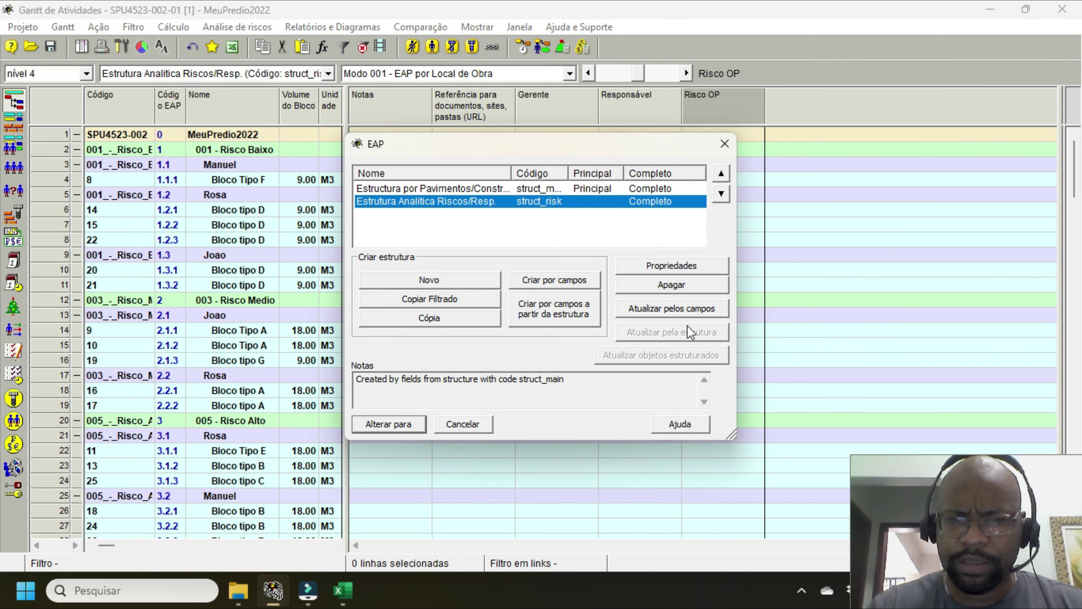
pyautogui.click(674, 304)
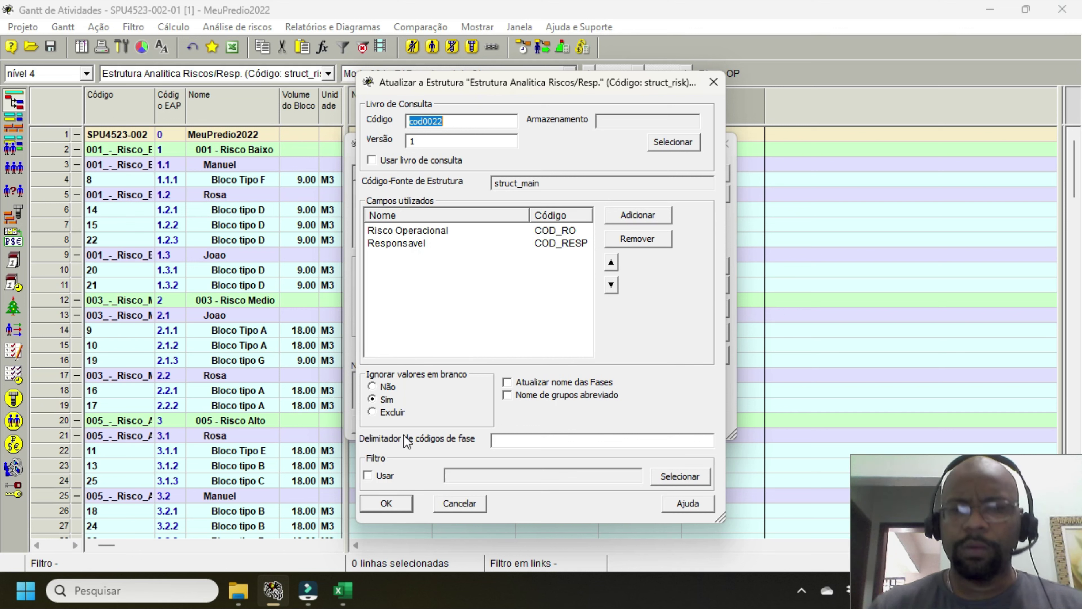
pyautogui.click(385, 505)
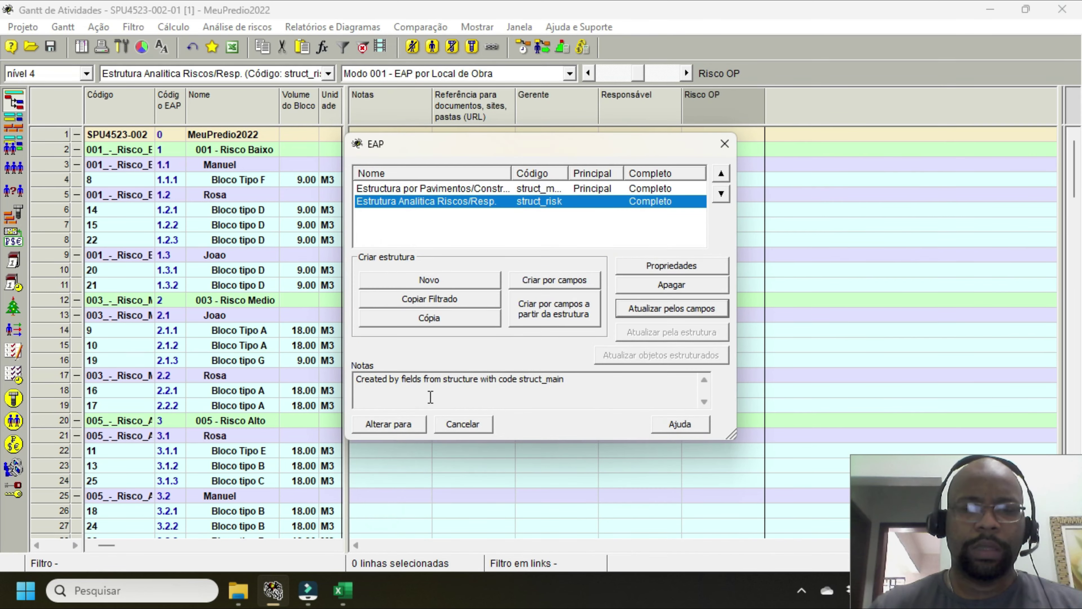
pyautogui.click(411, 425)
# - Switch to Excel and set the status of Requisito 6 to 1, the green check mark
pyautogui.hotkey('alt', 'Tab')
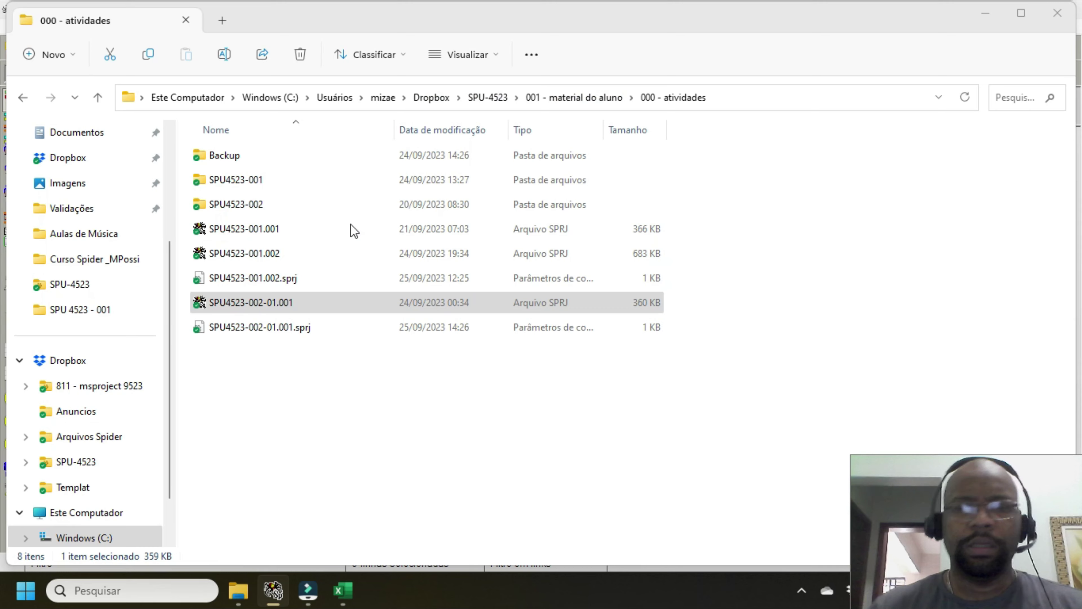
pyautogui.hotkey('alt', 'Tab')
pyautogui.hotkey('alt', 'Tab')
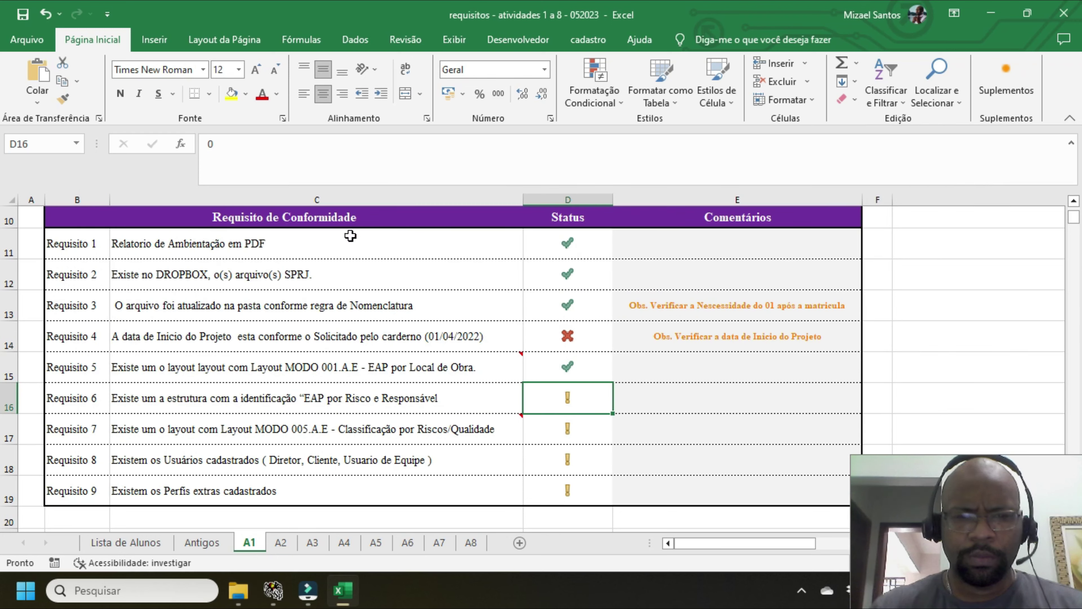
pyautogui.write('1')
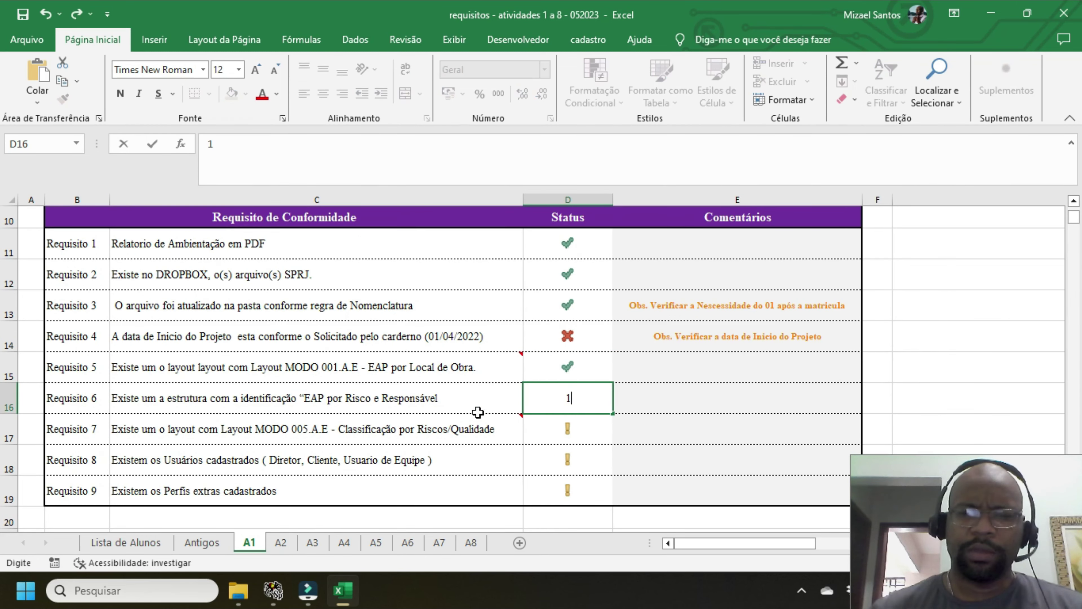
pyautogui.press('Return')
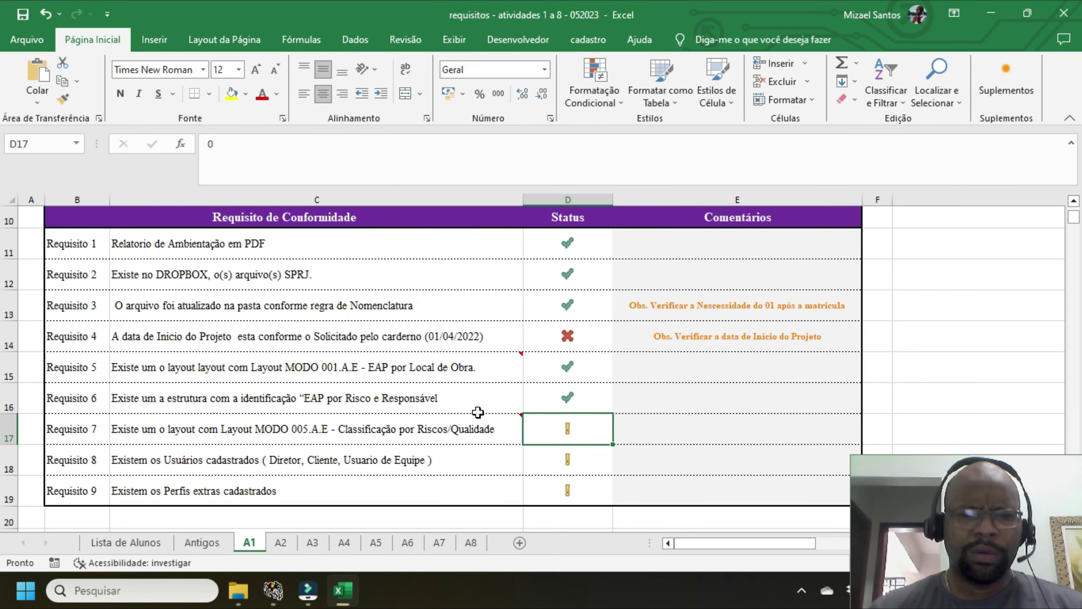
# - Switch to Spider Project and apply the layout "Modo 005 - EAP por risco e responsável" to the activity table
pyautogui.hotkey('alt', 'Tab')
pyautogui.hotkey('alt', 'Tab')
pyautogui.press('Tab')
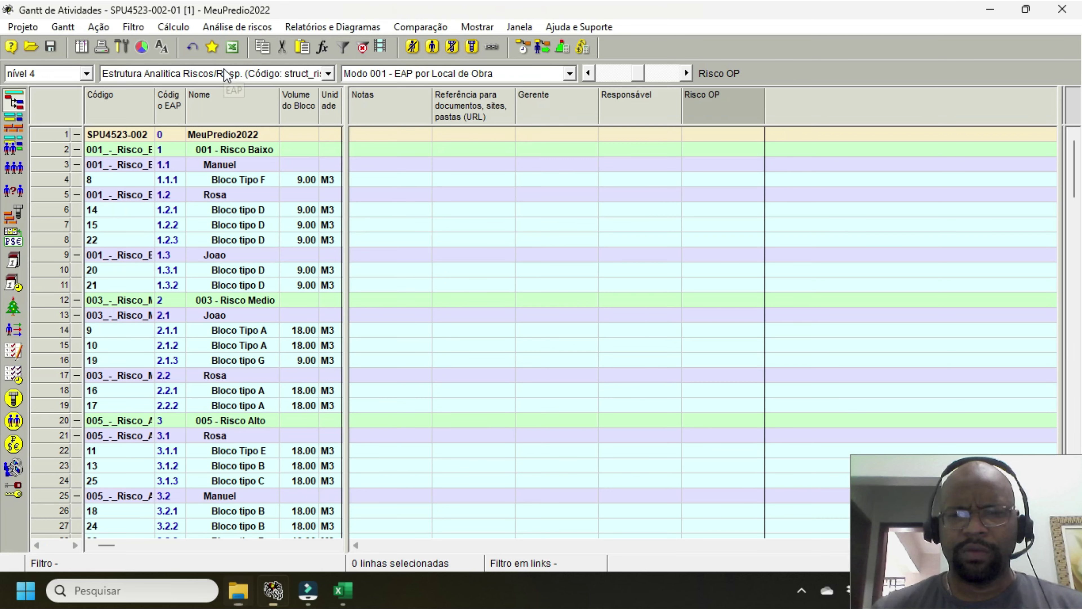
pyautogui.click(412, 73)
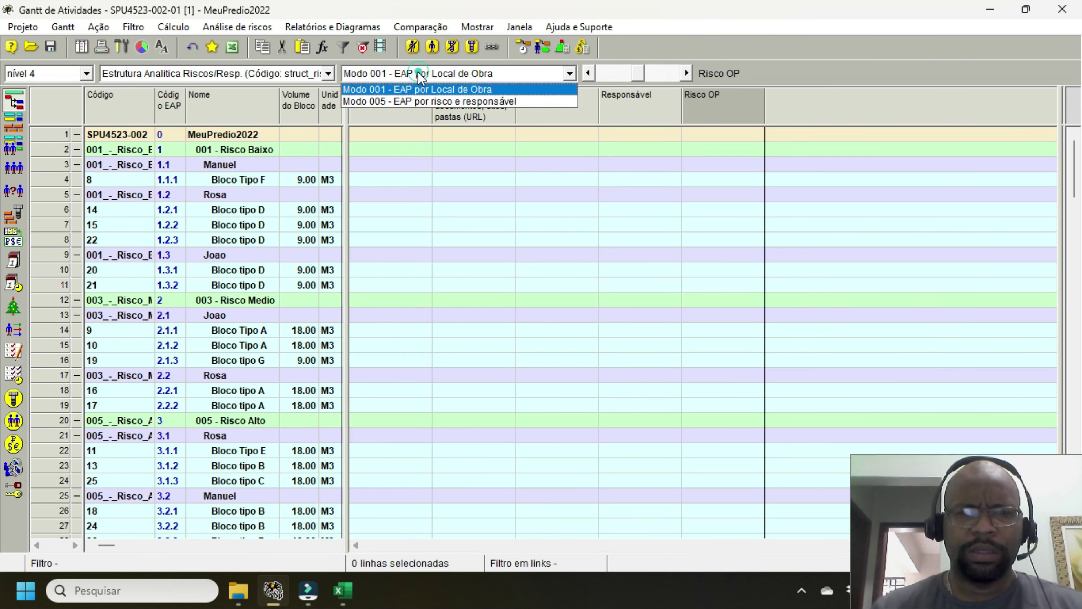
pyautogui.click(404, 101)
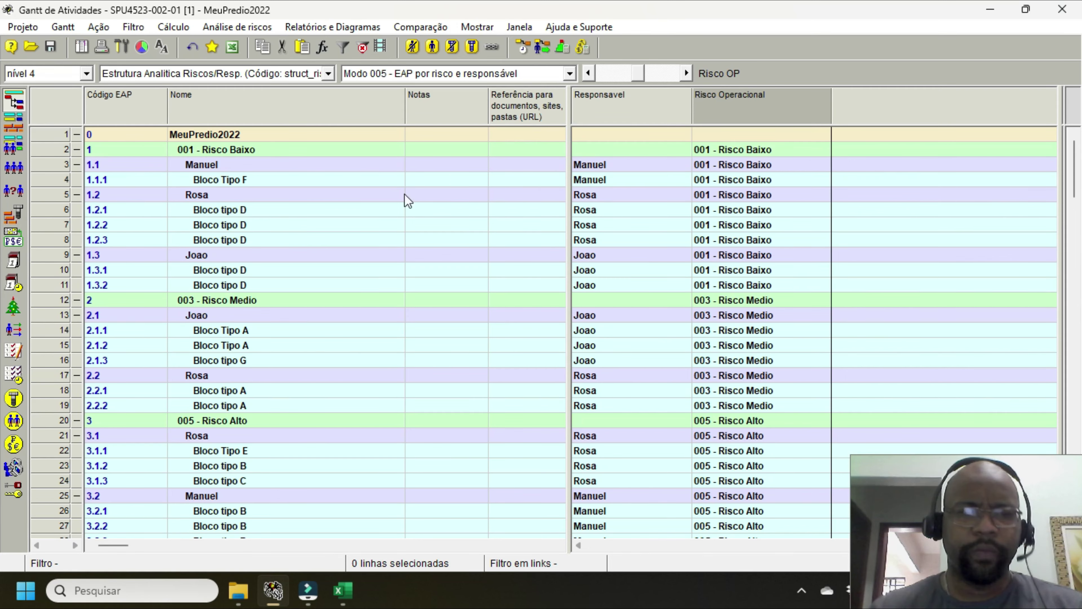
# - Switch to Excel and read the cell comment on Requisito 7 listing the columns required in the MODO 005 layout
pyautogui.hotkey('alt', 'Tab')
pyautogui.hotkey('alt', 'Tab')
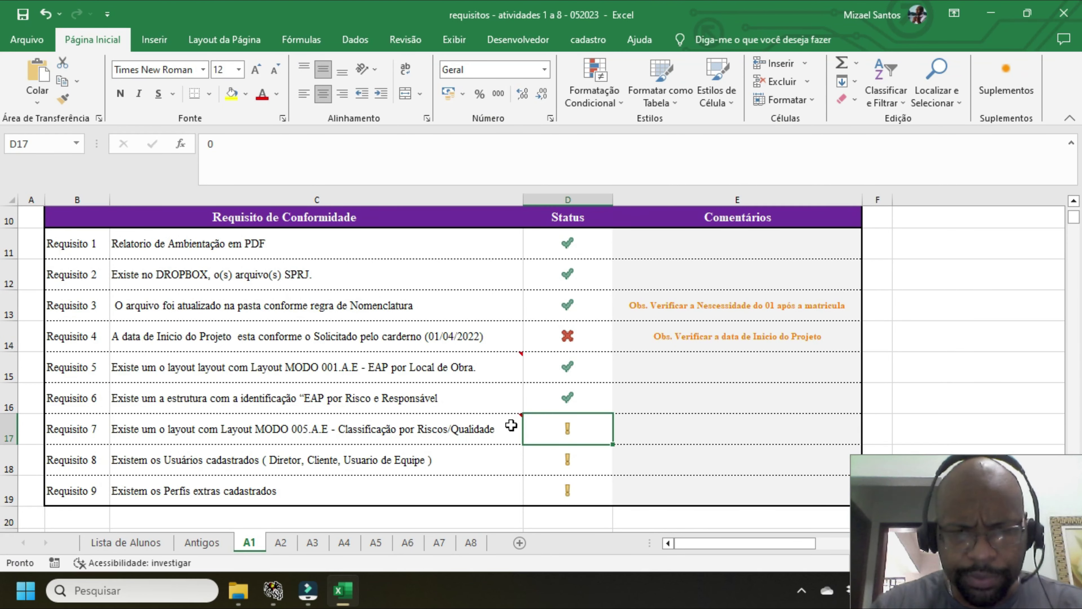
pyautogui.click(510, 427)
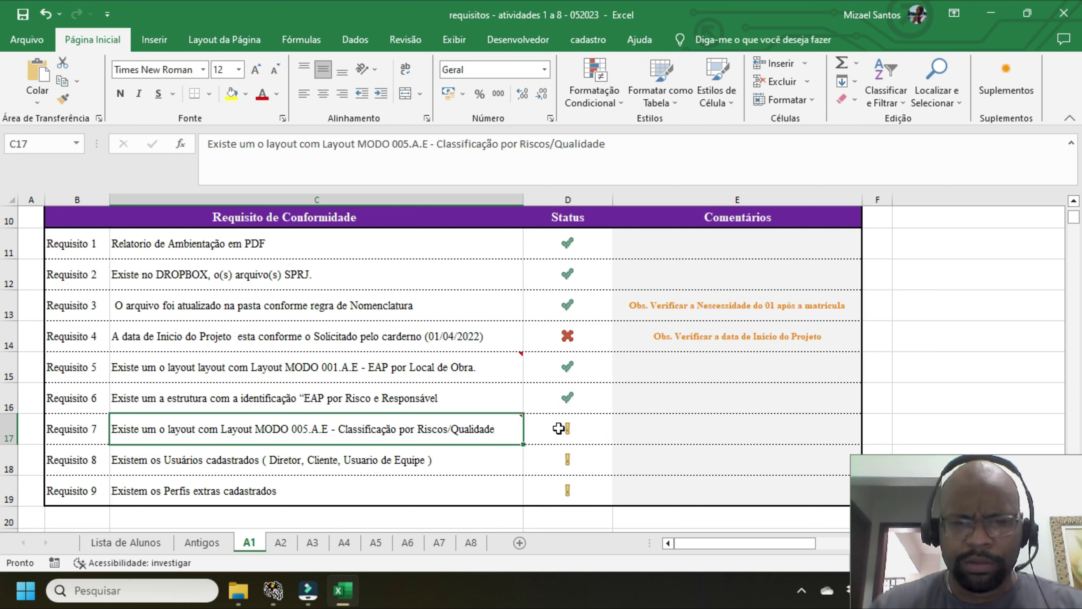
pyautogui.moveTo(506, 423)
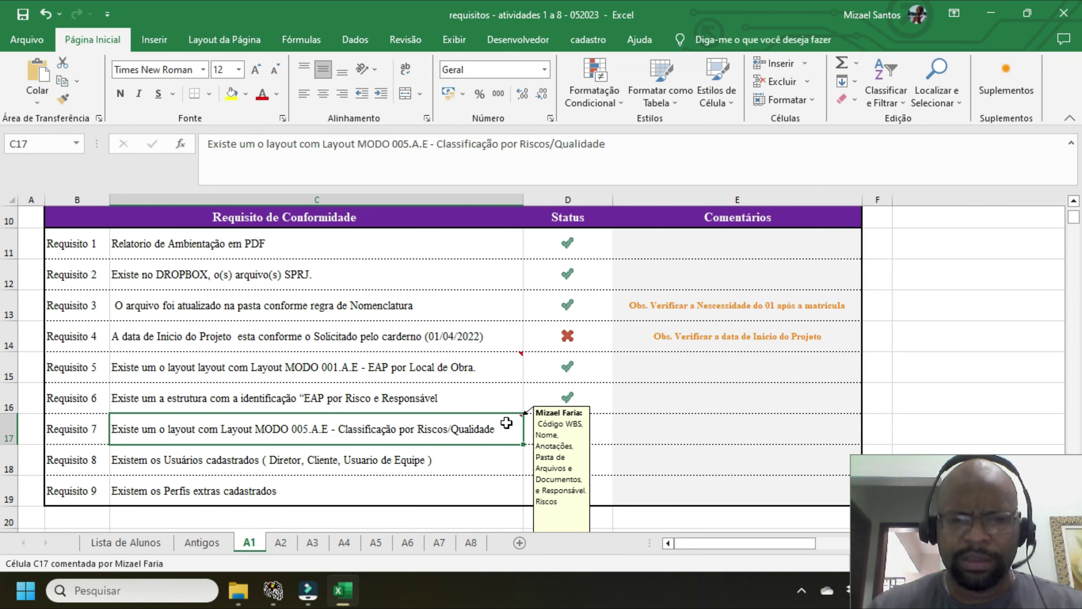
# - Switch to Spider Project and autofit the widths of all columns in the Modo 005 layout
pyautogui.hotkey('alt', 'Tab')
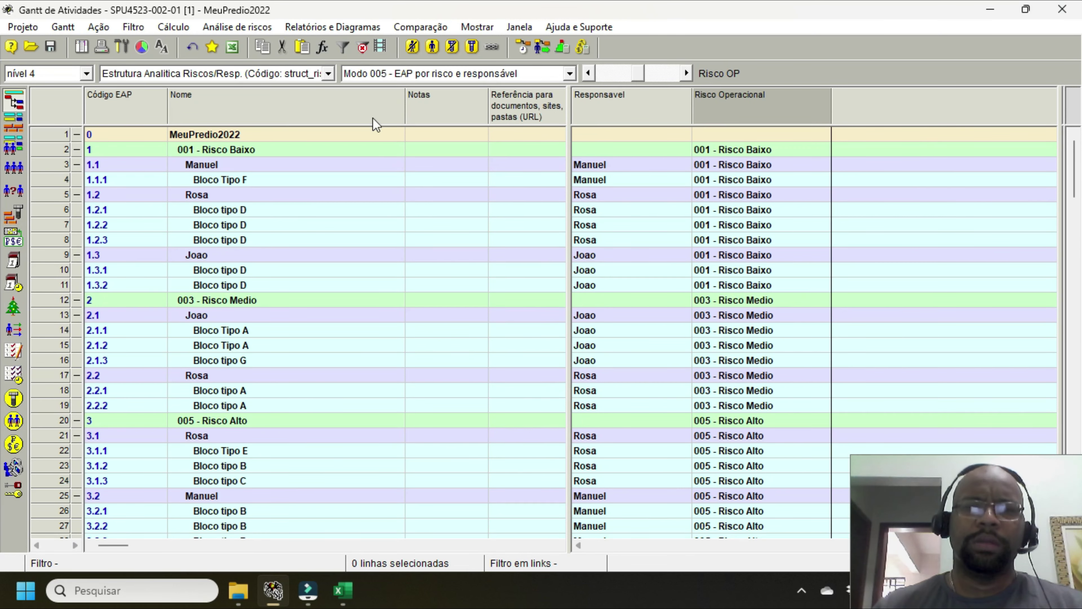
pyautogui.rightClick(135, 98)
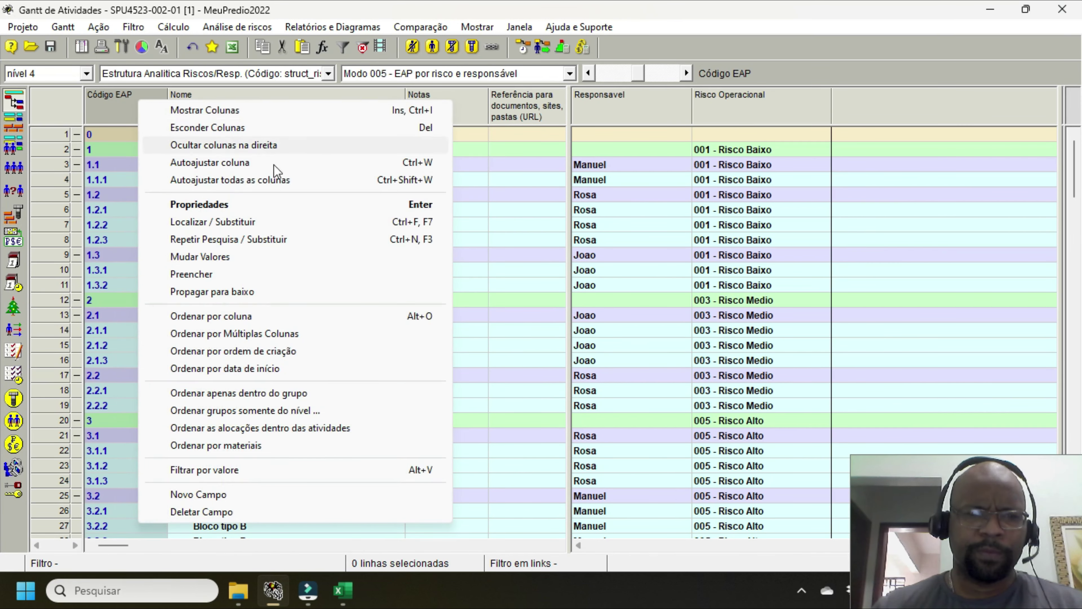
pyautogui.click(300, 184)
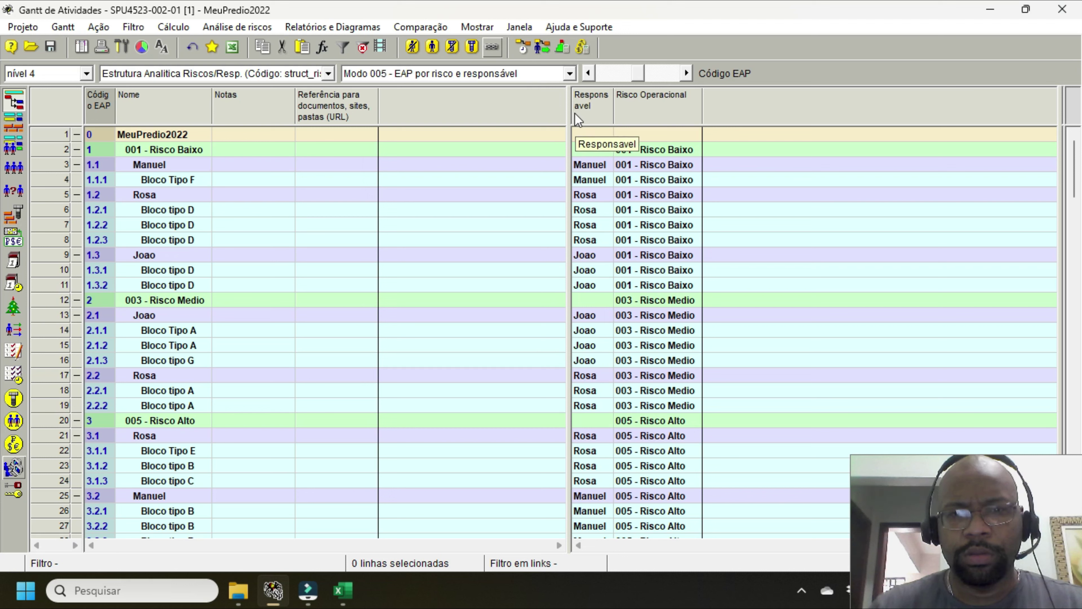
# - Widen the Responsavel column to fit its heading and reposition the divider so both table panes' columns can be checked together
pyautogui.moveTo(567, 113); pyautogui.dragTo(383, 168)
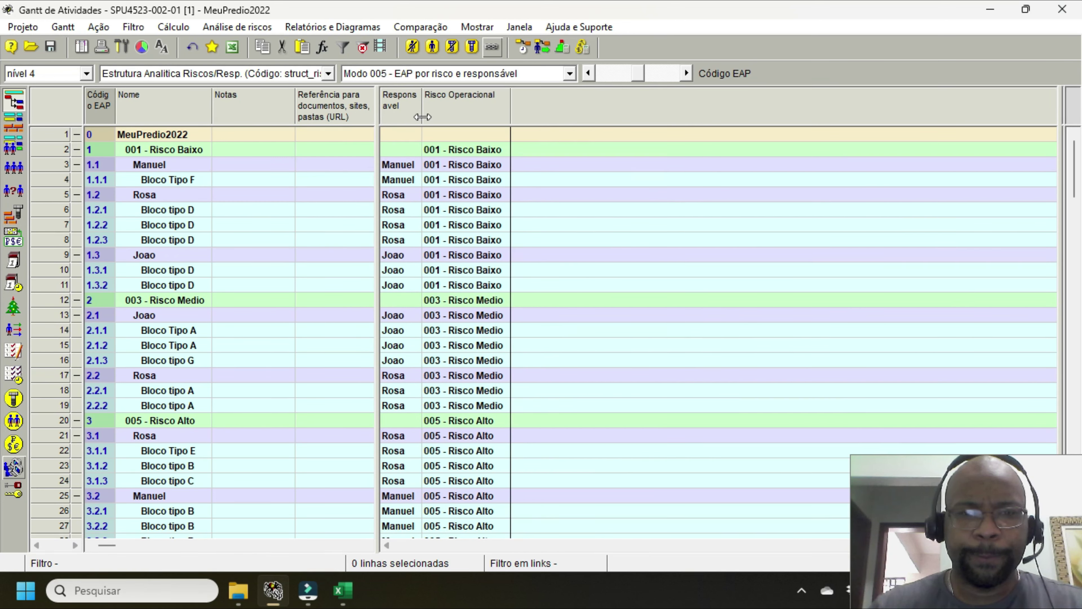
pyautogui.moveTo(424, 112); pyautogui.dragTo(446, 125)
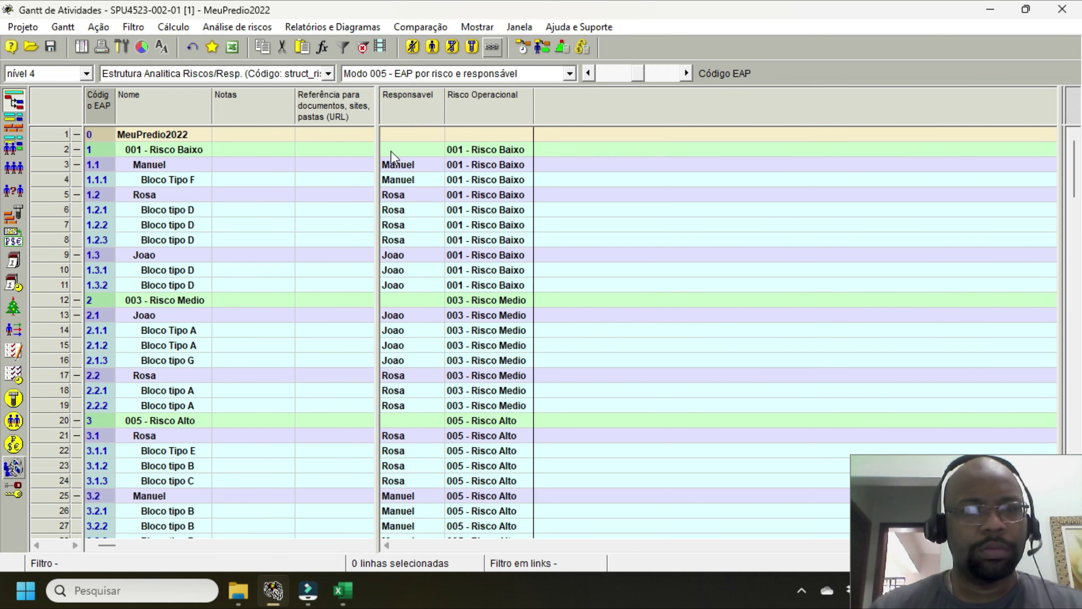
pyautogui.moveTo(380, 109); pyautogui.dragTo(1054, 134)
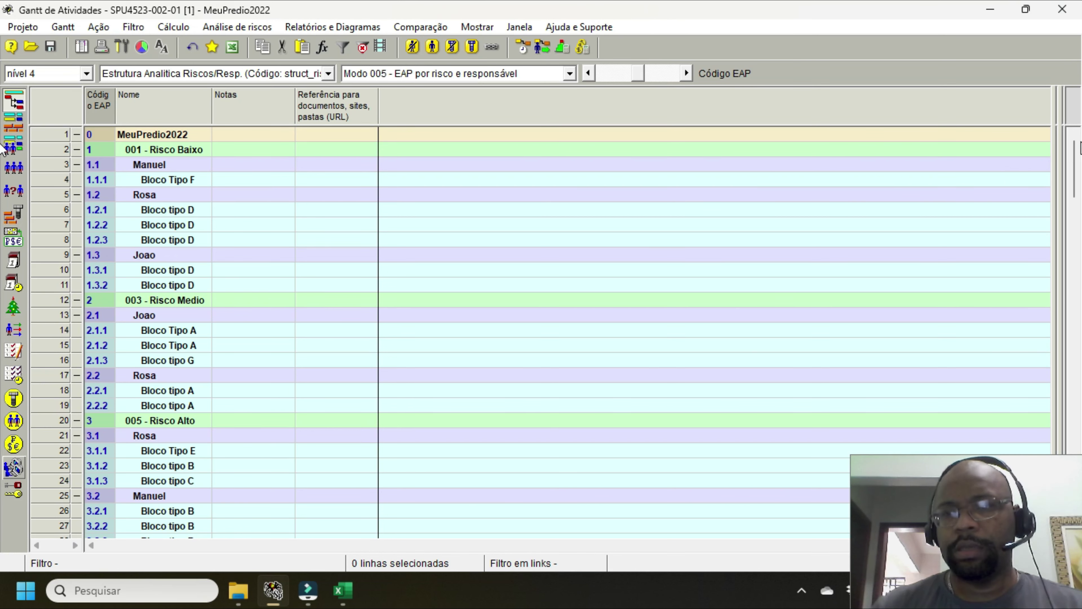
pyautogui.moveTo(1059, 122); pyautogui.dragTo(435, 130)
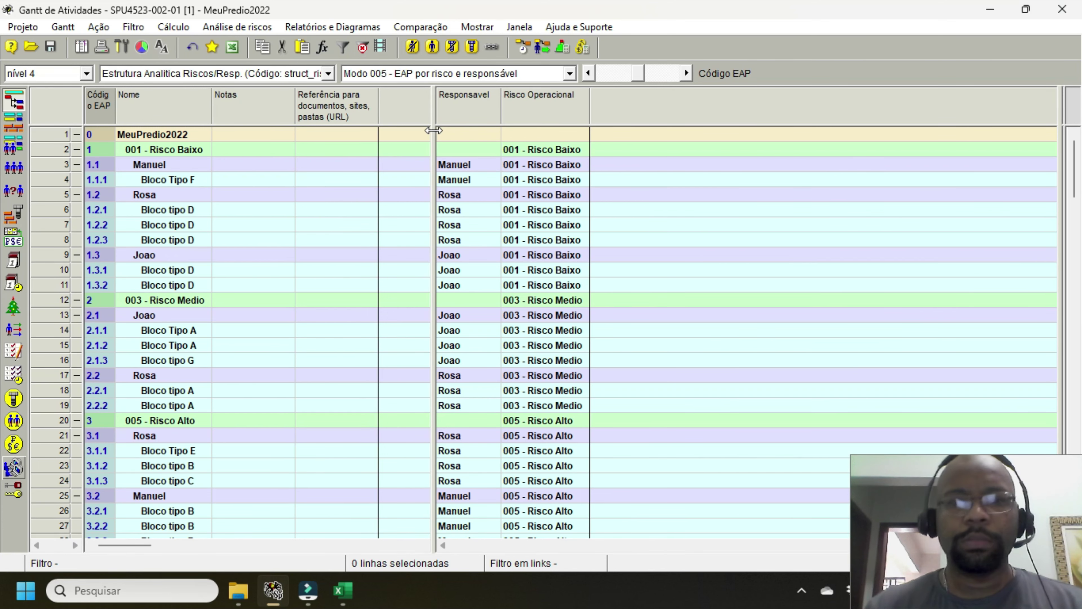
# - Switch to the requirements checklist in Excel
pyautogui.hotkey('alt', 'Tab')
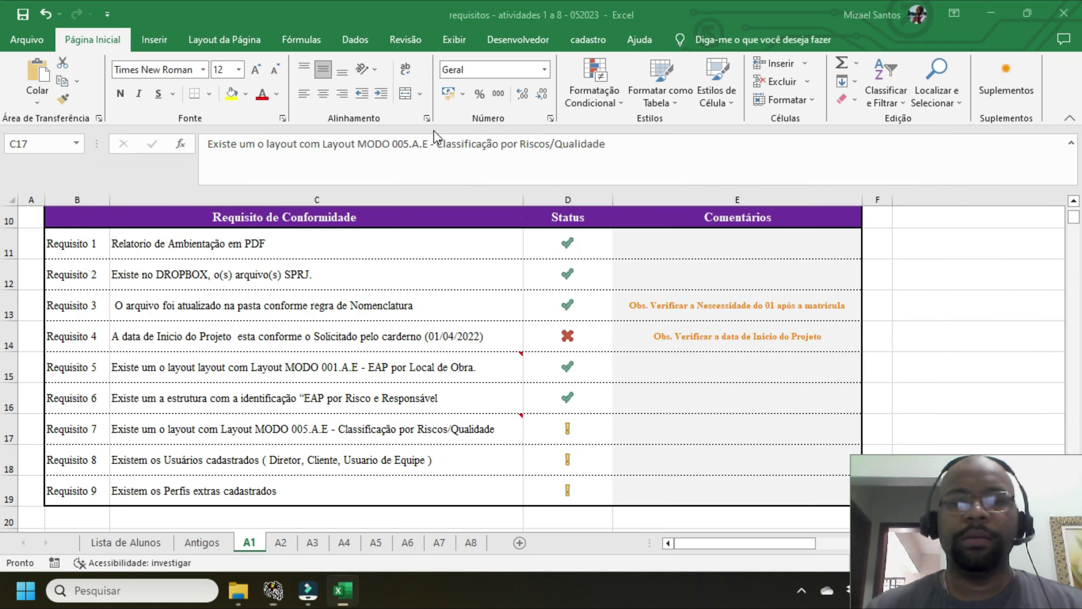